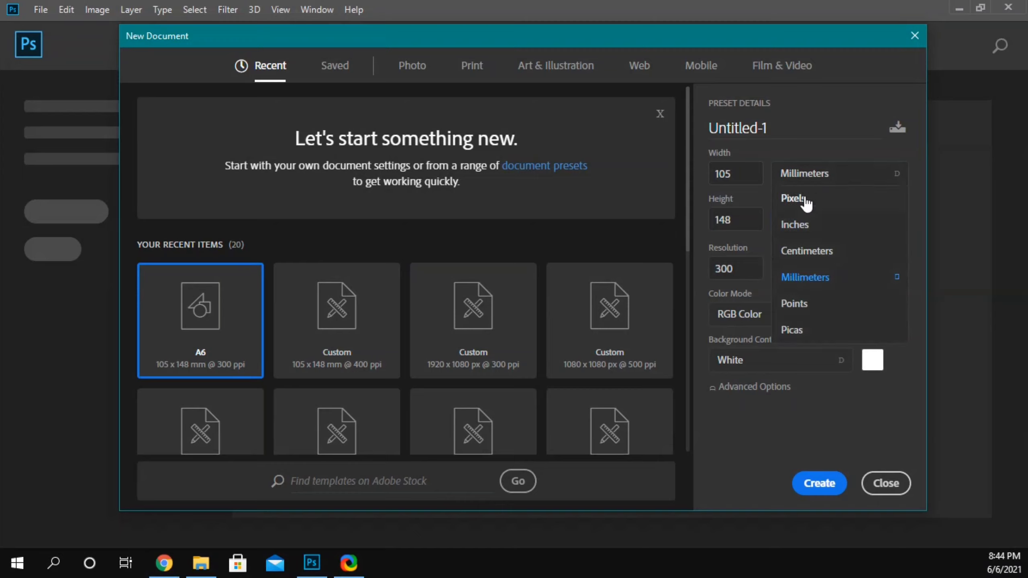
- Create a new 1230 × 1230 pixel document at 300 pixels/inch with an artboard, RGB colour and a white background
click(795, 203)
click(732, 174)
key(Right)
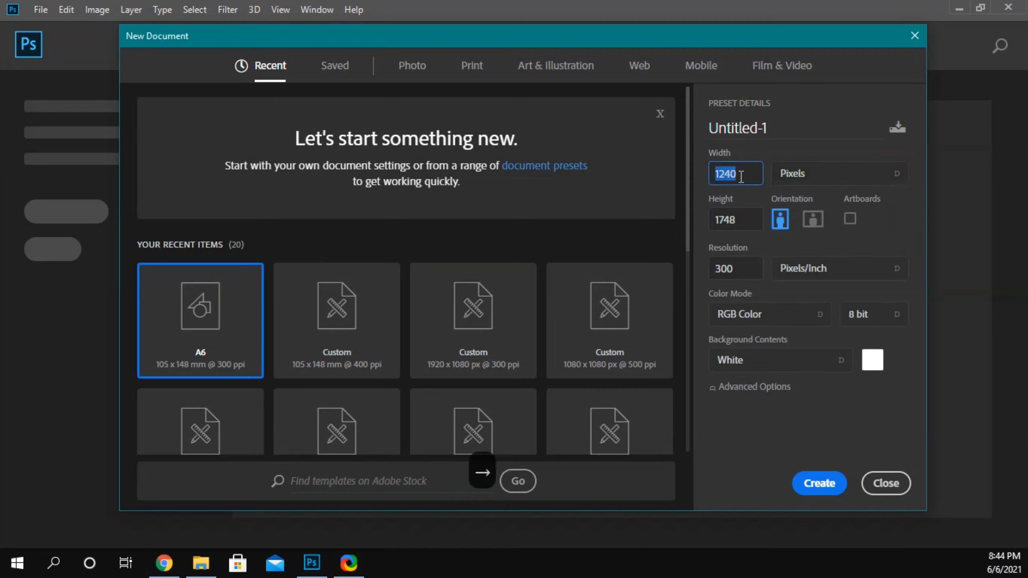
key(Left)
key(BackSpace)
text(3)
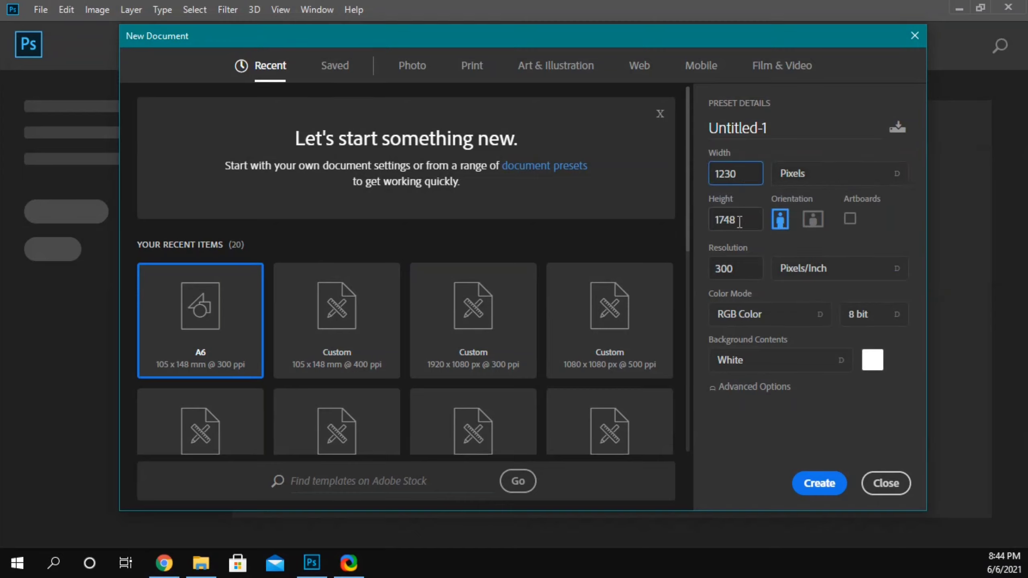
key(ctrl+a)
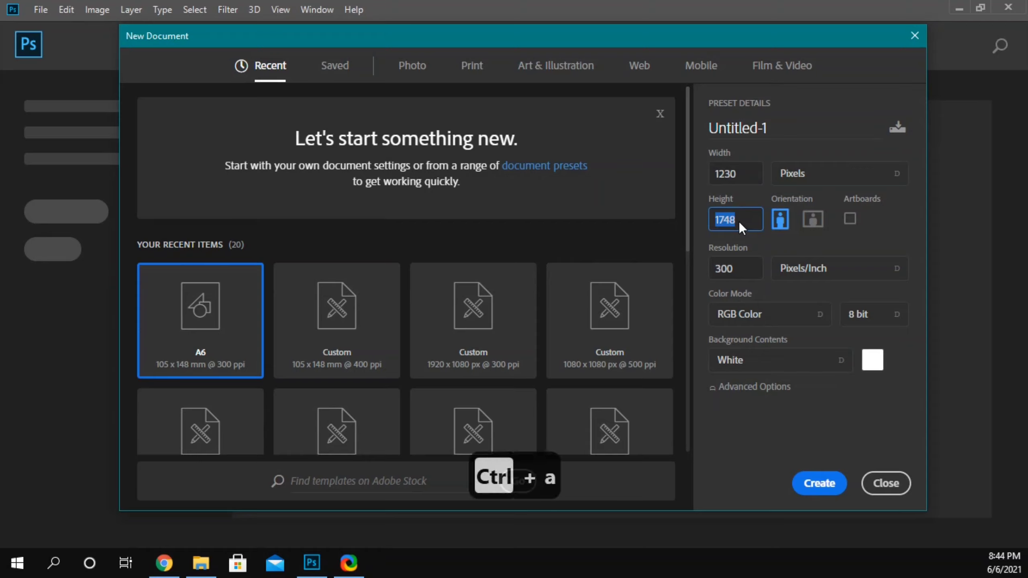
text(1230)
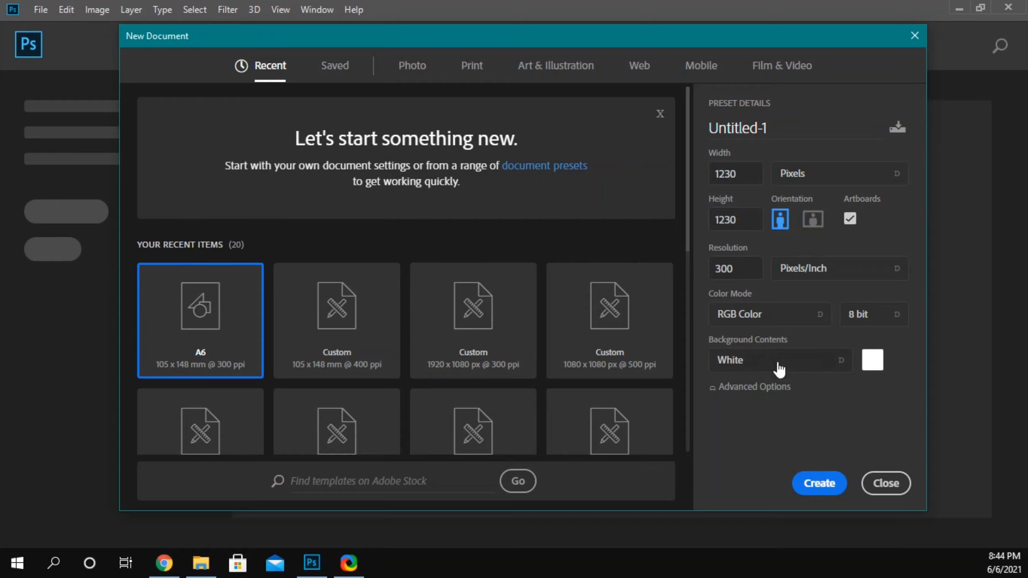
click(819, 483)
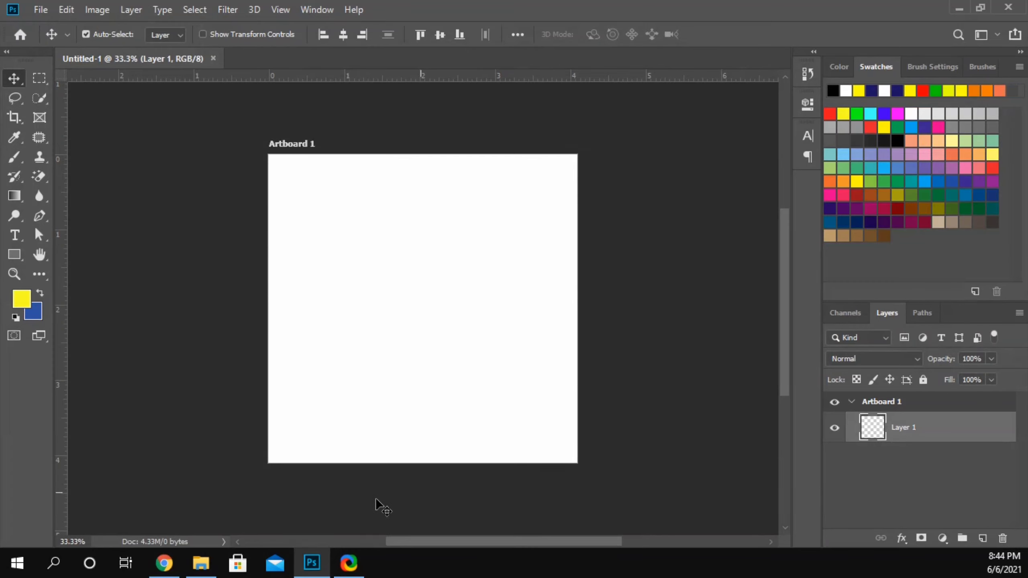
- Place the Unsplash photo of the man walking past a tiled wall from Downloads, scaled to about 10.4% to cover the artboard
click(201, 563)
click(461, 197)
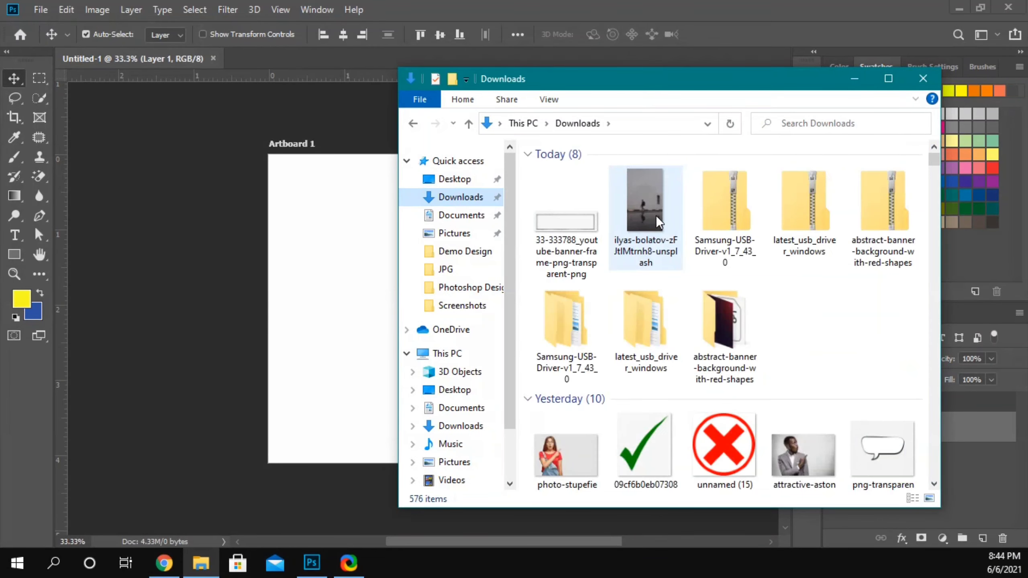
drag(659, 222, 305, 286)
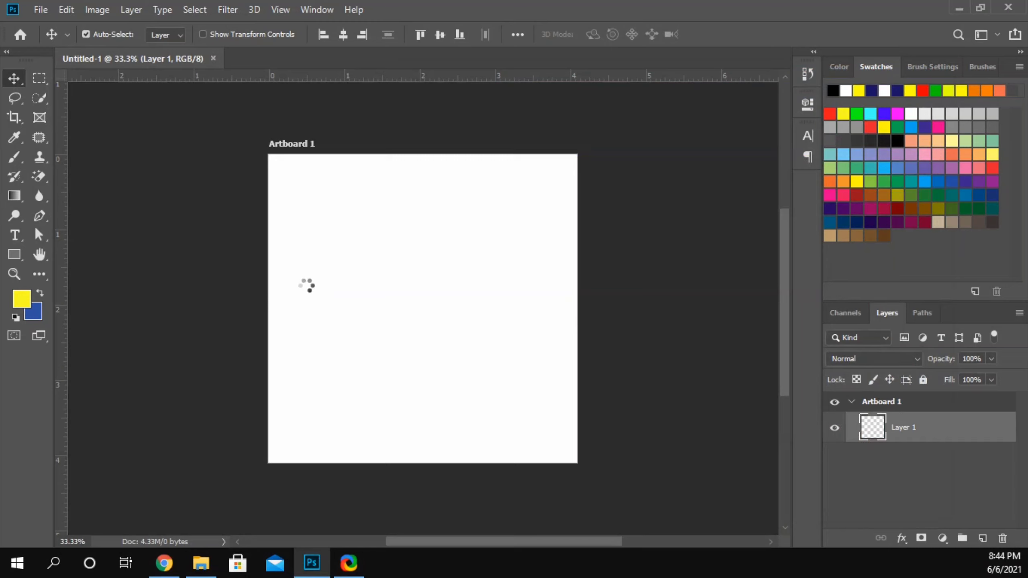
drag(507, 312, 587, 315)
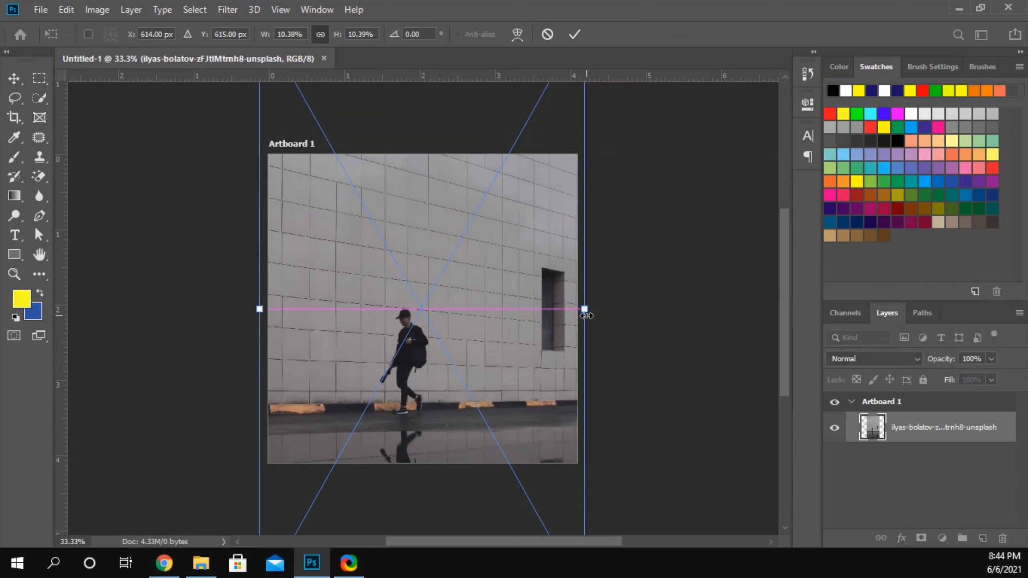
click(575, 35)
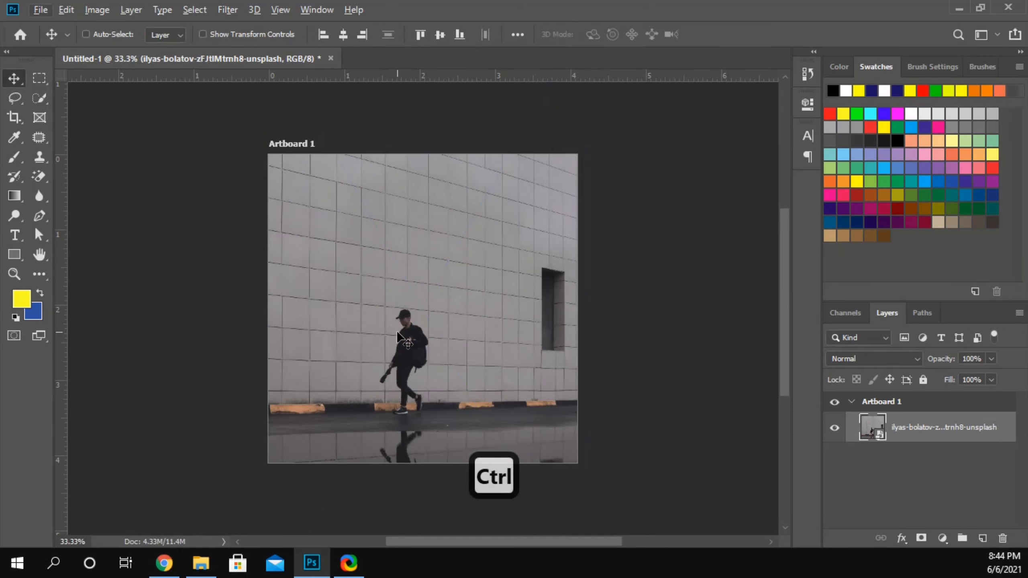
key(ctrl+0)
key(alt)
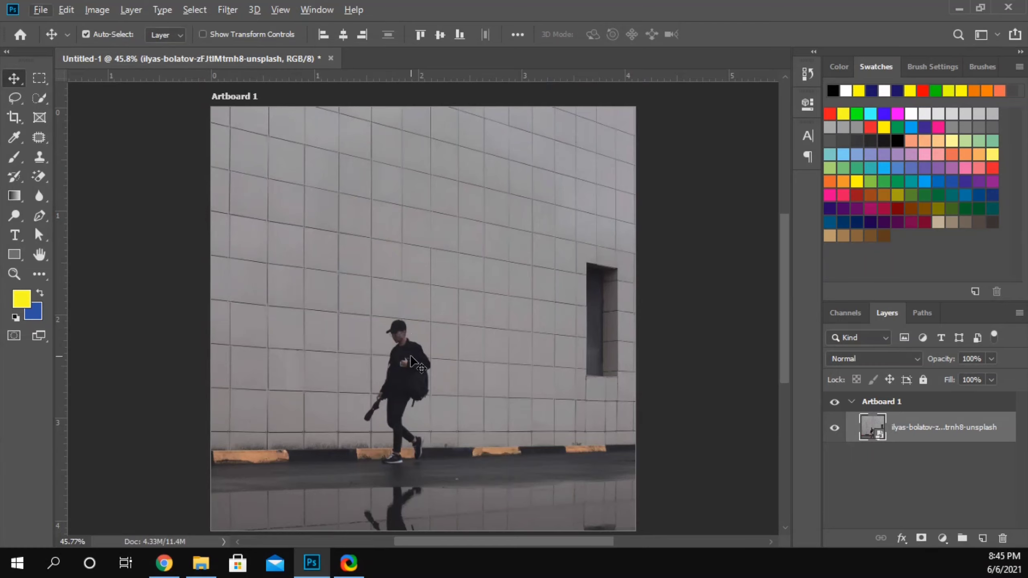
- Create a white rectangle shape 96 in wide and 48 in high over the photo
click(104, 182)
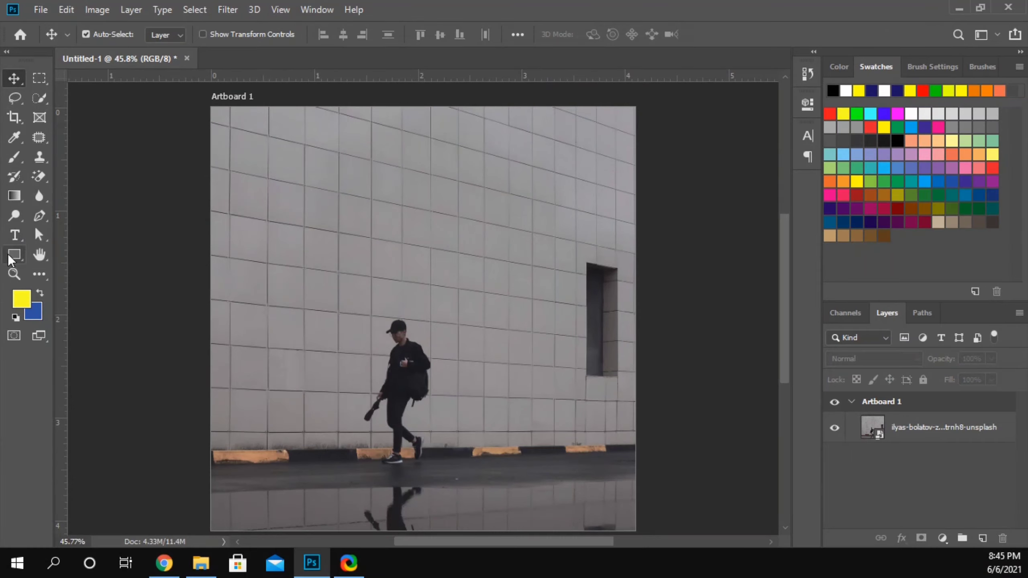
click(314, 250)
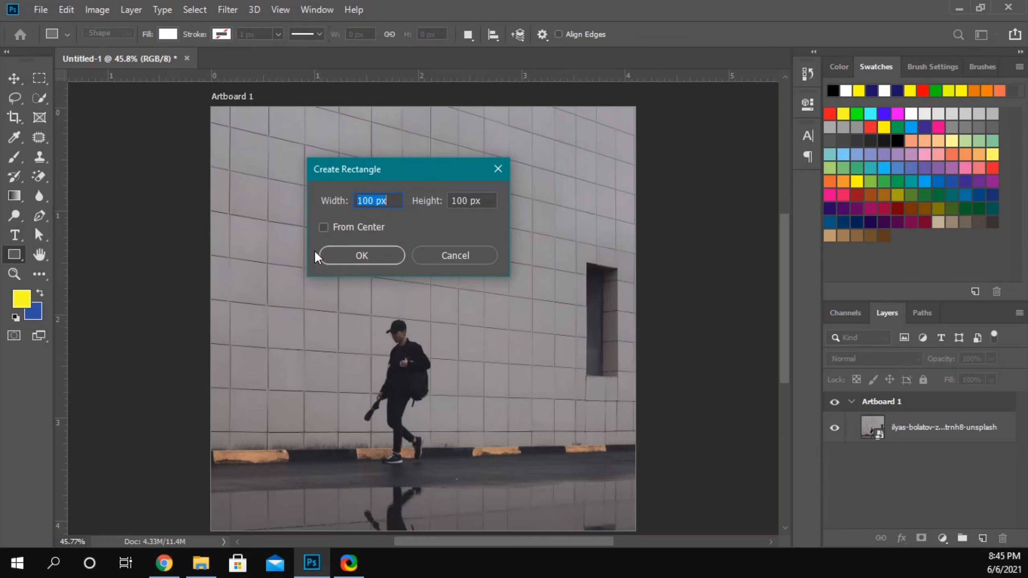
text(96in)
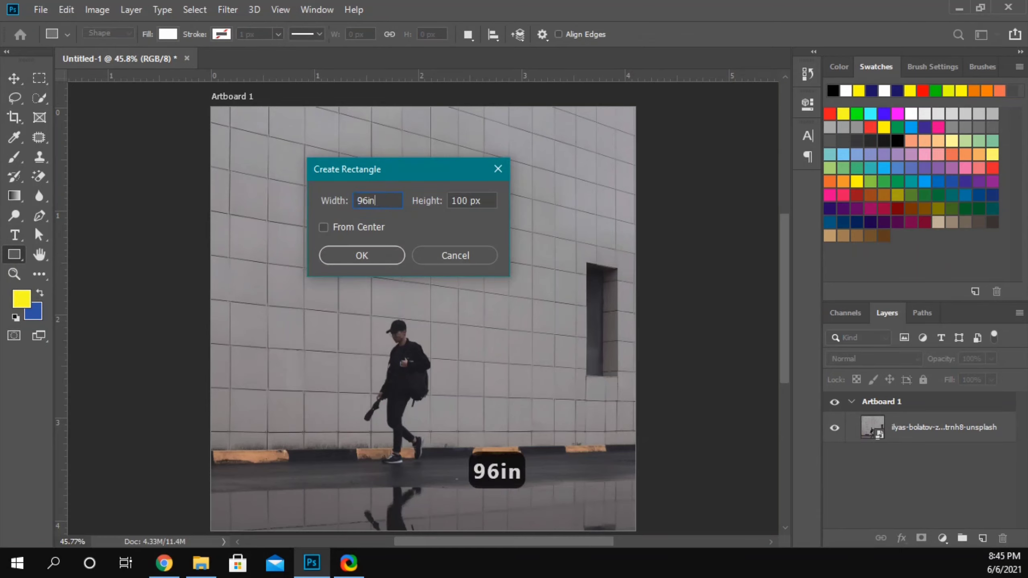
key(Tab)
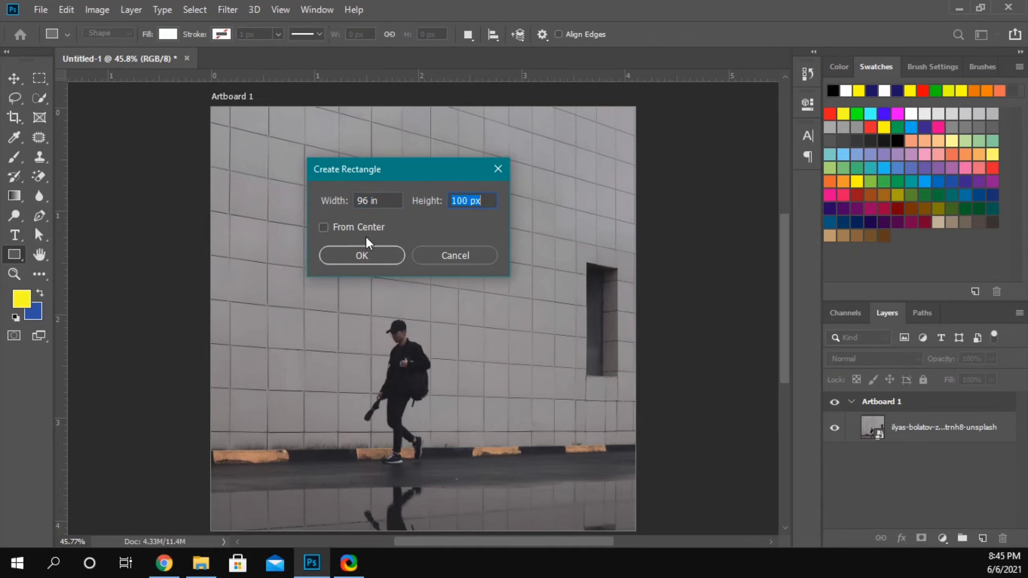
text(48in)
key(Return)
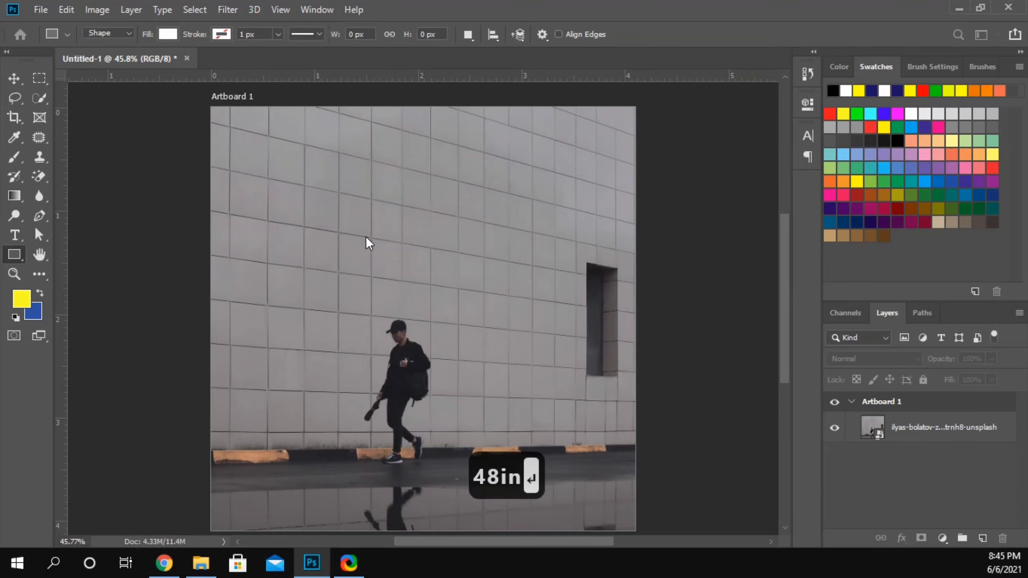
- Scale the white rectangle down proportionally to about 2.88% so that it fits within the artboard
key(v)
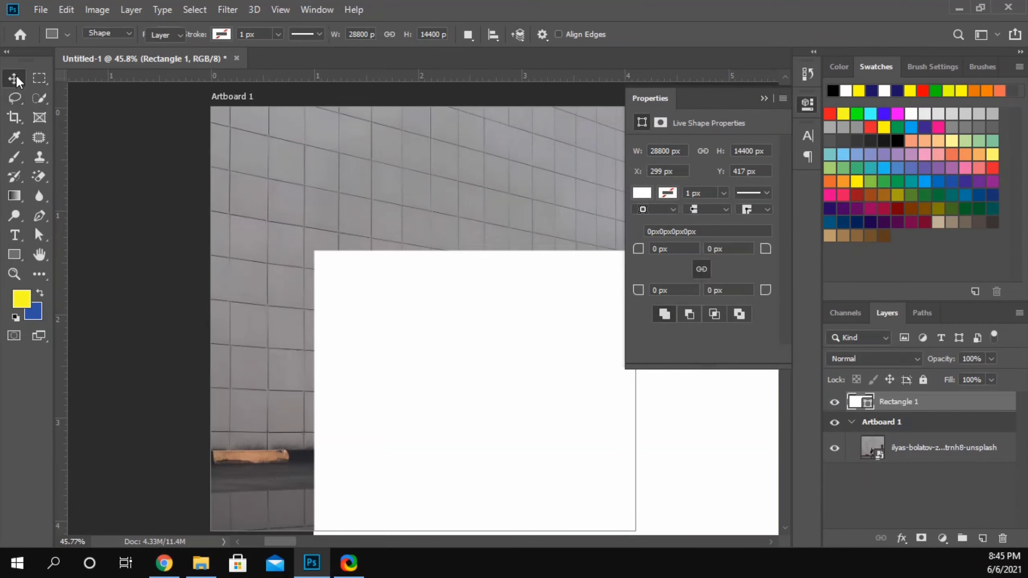
scroll(411, 340, down, 5)
scroll(419, 342, down, 4)
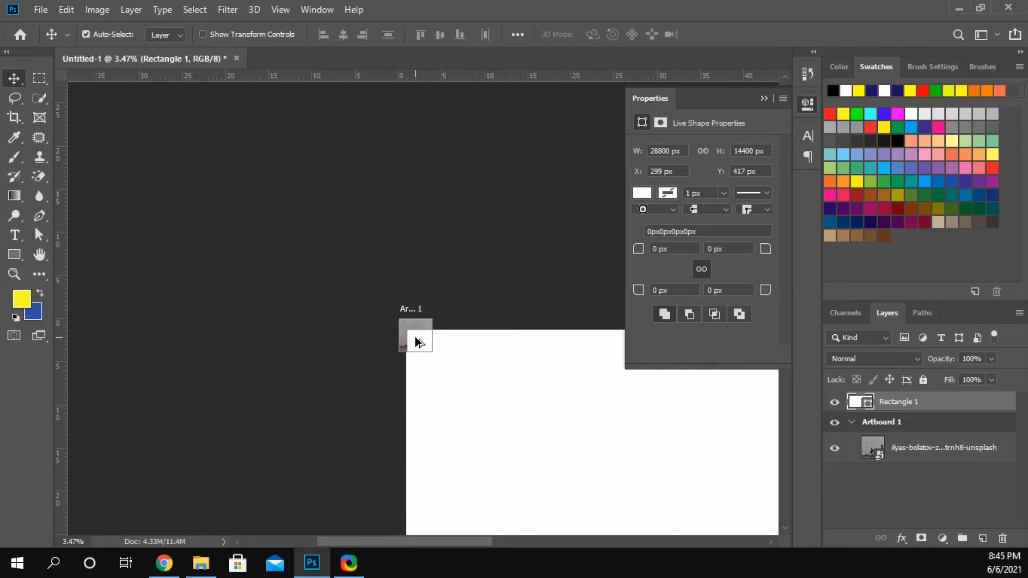
scroll(417, 344, down, 1)
key(ctrl+t)
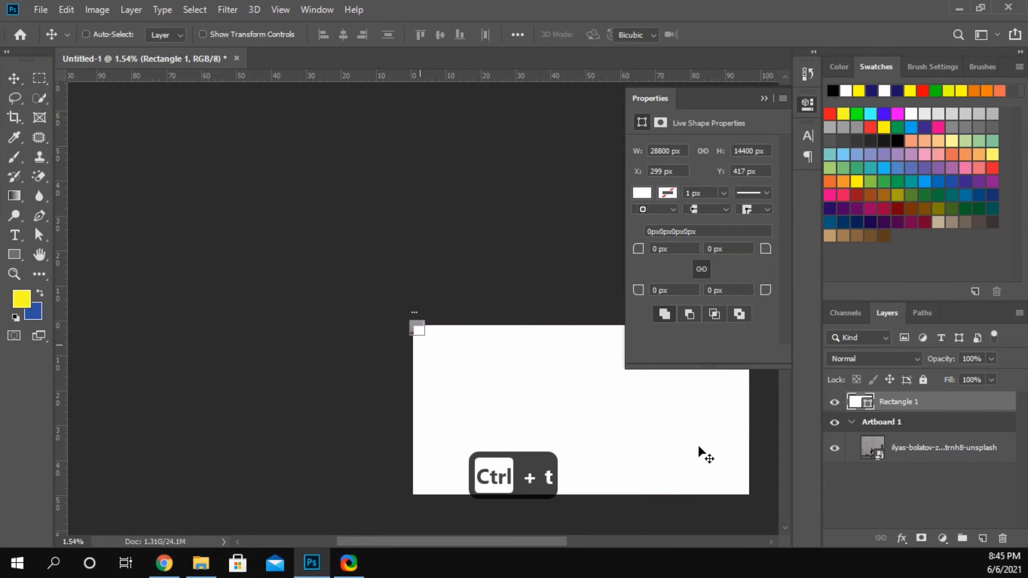
drag(749, 494, 420, 329)
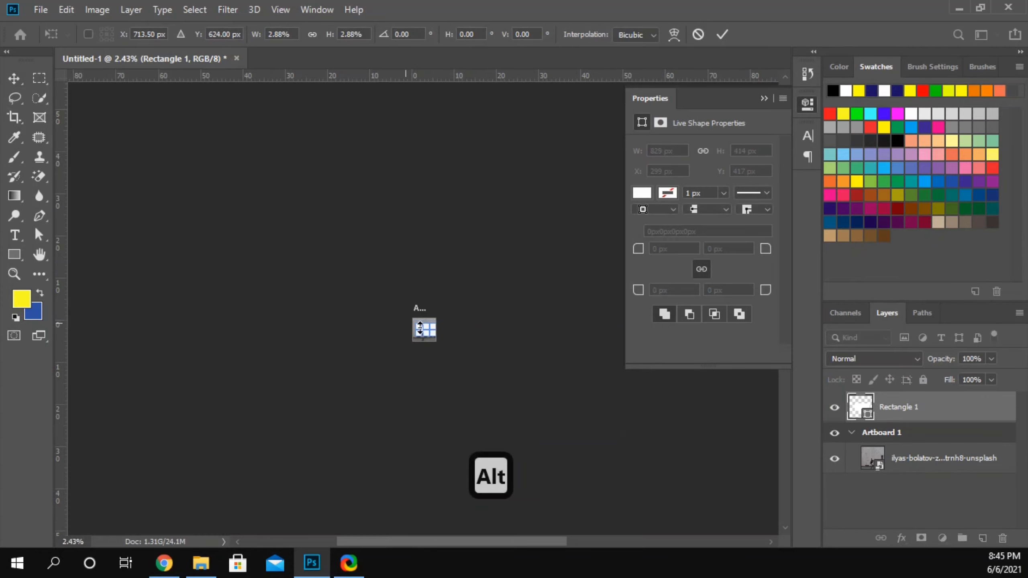
scroll(423, 328, up, 6)
scroll(430, 310, up, 3)
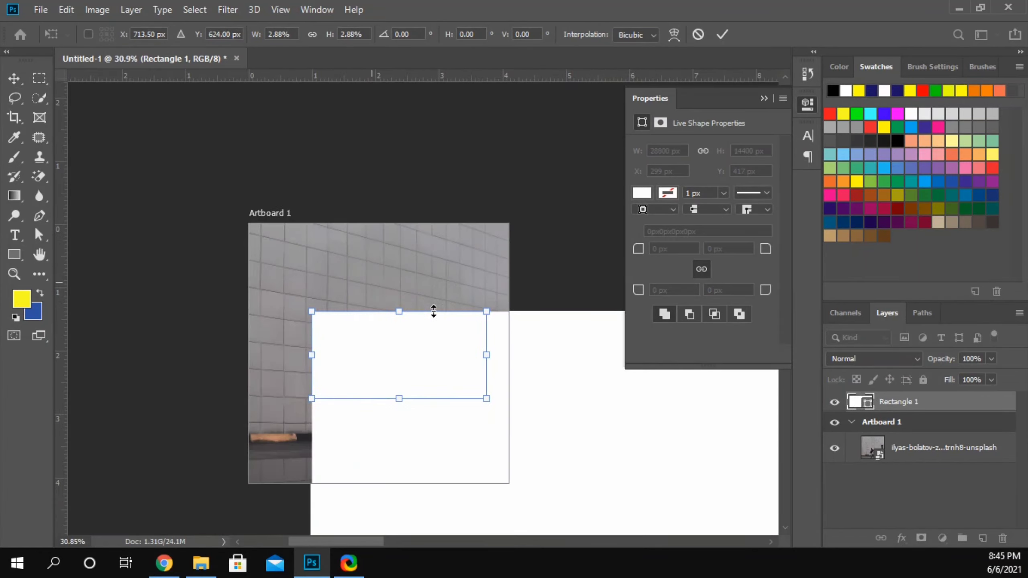
- Apply the rectangle's transform and position it on the wall just above the walking man's head
drag(447, 379, 413, 349)
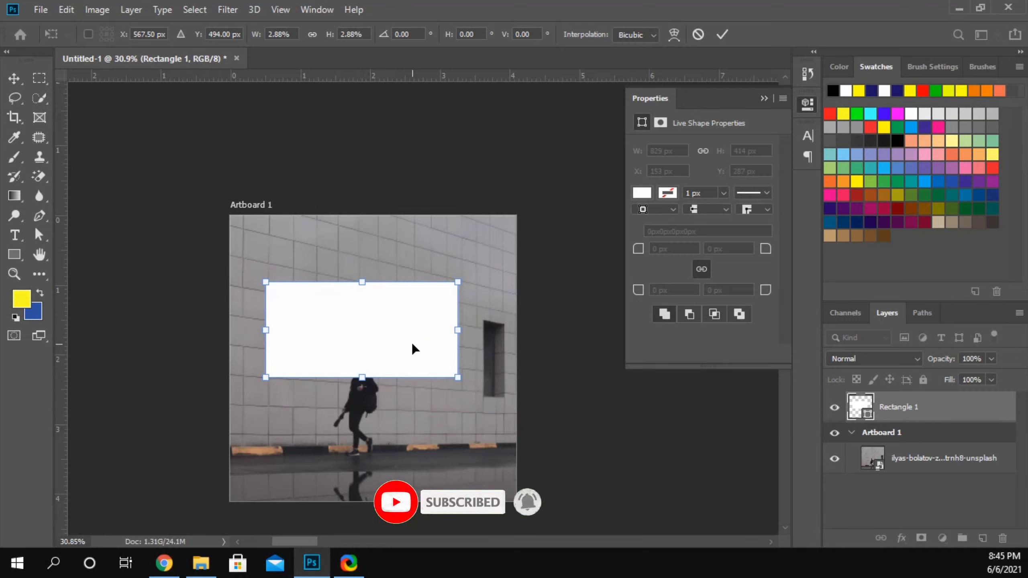
scroll(412, 348, up, 1)
click(764, 100)
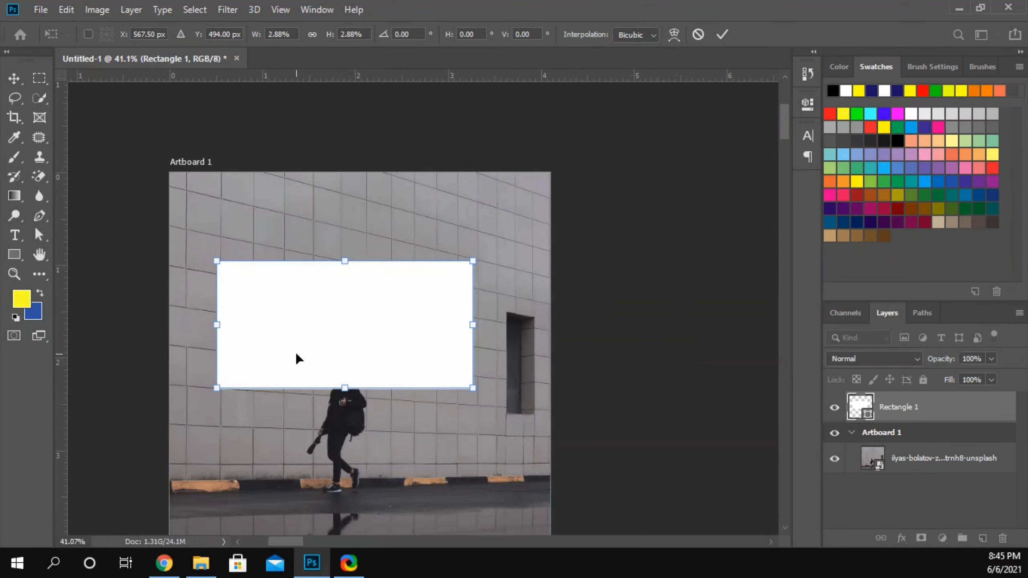
scroll(299, 358, up, 1)
drag(304, 362, 365, 339)
key(Return)
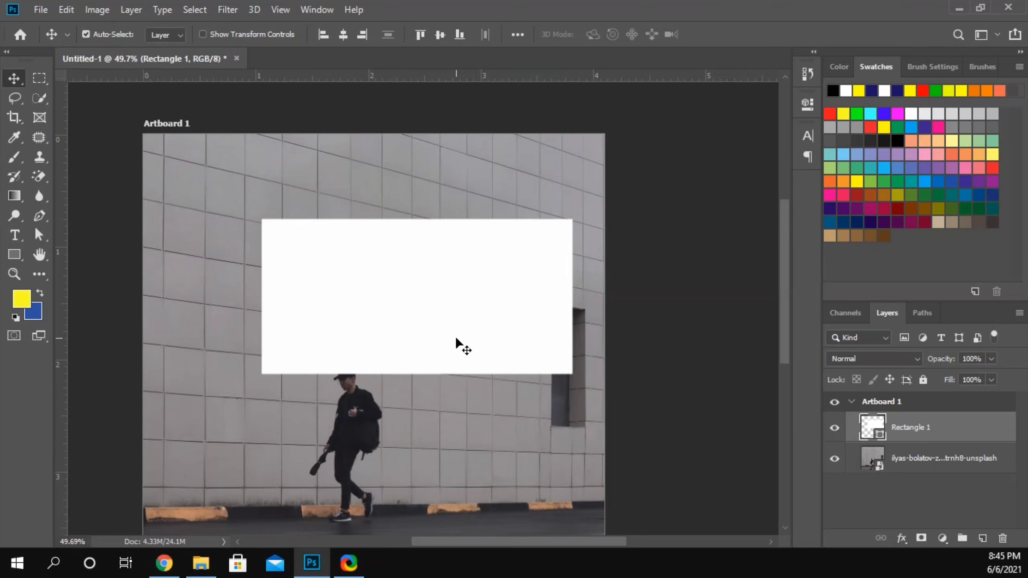
drag(456, 339, 436, 326)
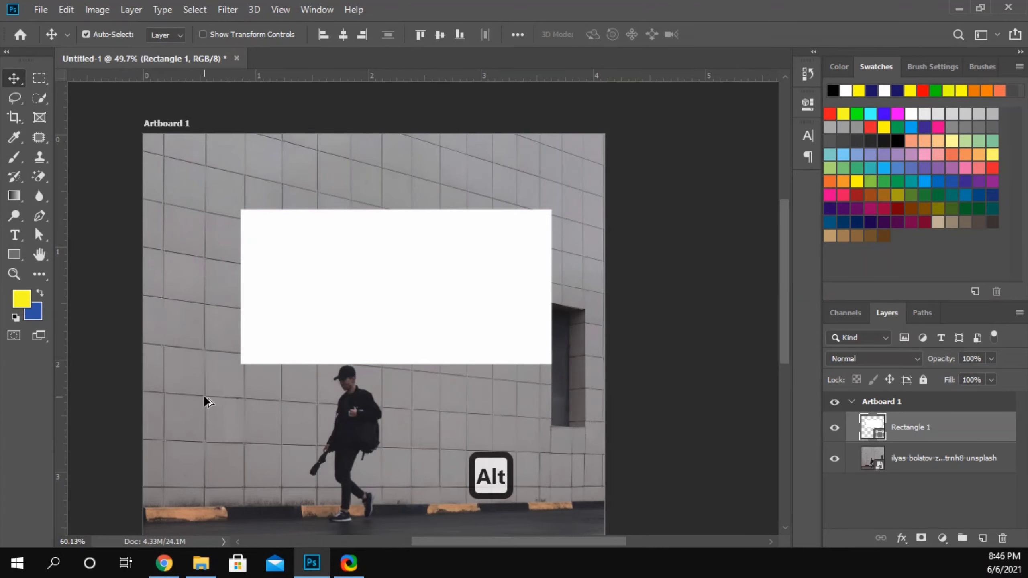
- Add a horizontal and a vertical guide crossing at a wall tile joint and align the rectangle's lower-left corner to them
scroll(206, 401, up, 5)
scroll(205, 398, up, 12)
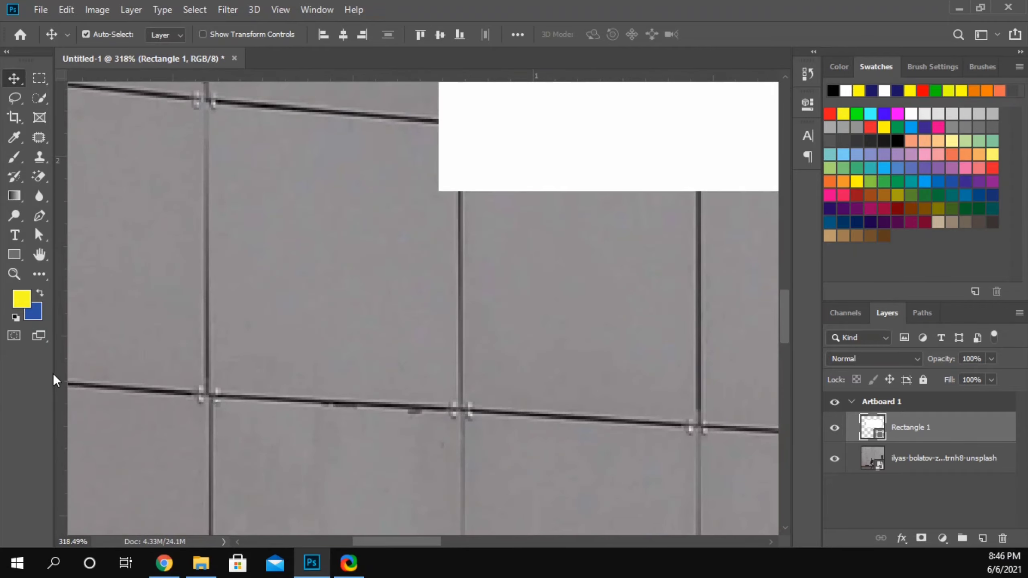
drag(62, 381, 206, 416)
drag(237, 76, 206, 397)
drag(438, 188, 230, 379)
scroll(332, 291, down, 5)
scroll(334, 292, down, 4)
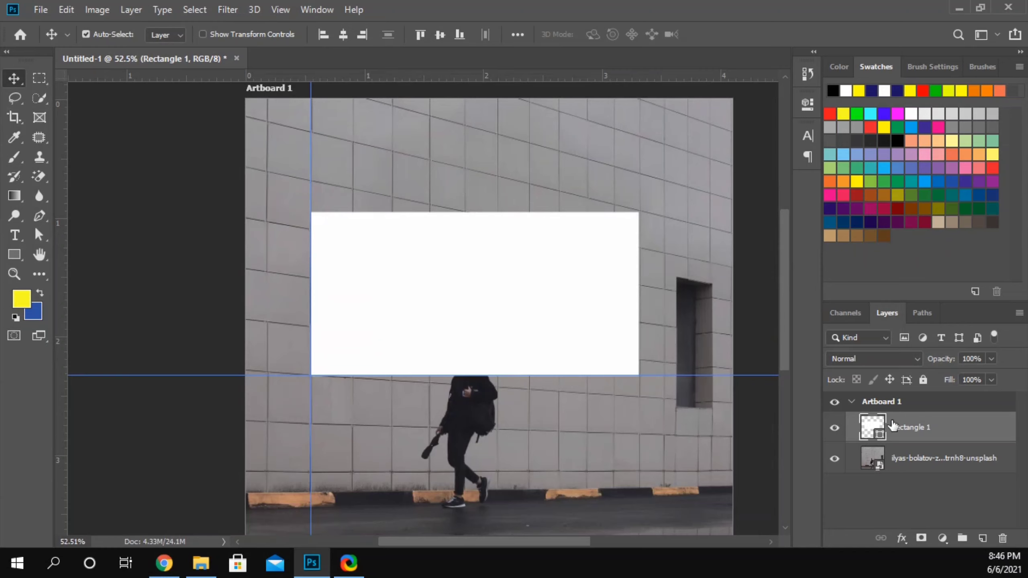
- Convert Rectangle 1 to a smart object and skew its lower-right corner down by about 3.7° to follow the tile seam
right_click(892, 426)
click(755, 214)
key(ctrl+t)
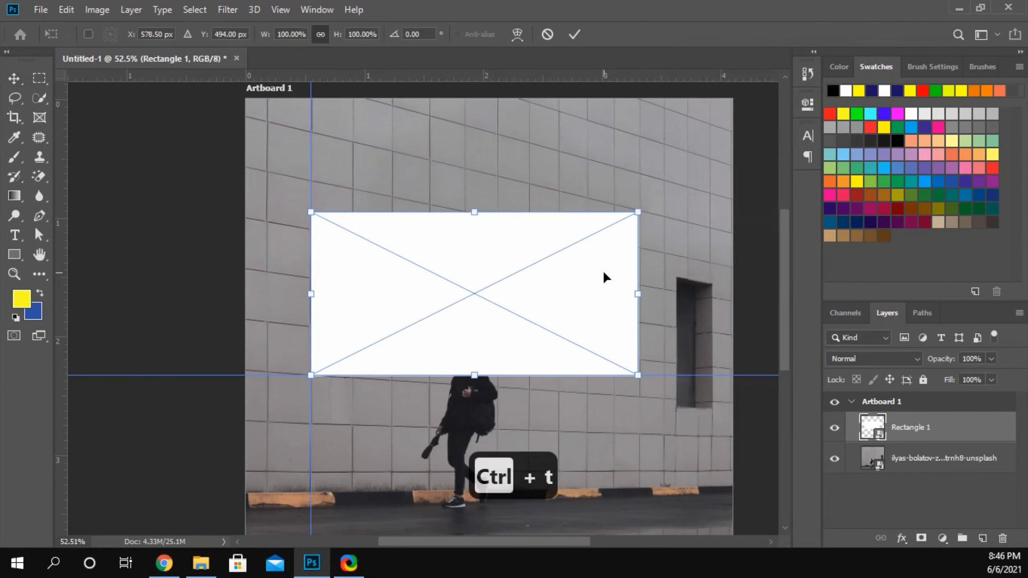
right_click(605, 278)
click(619, 365)
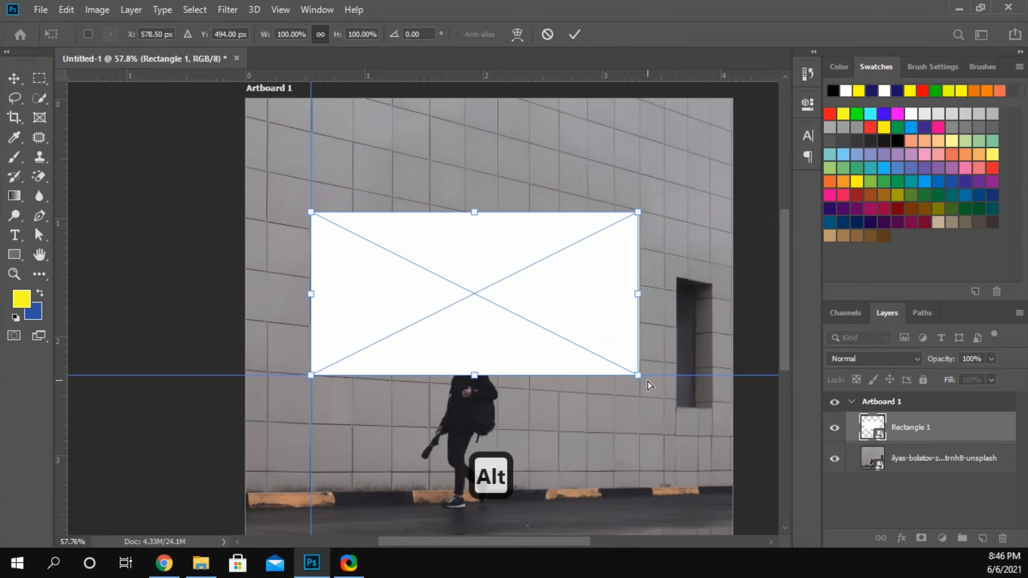
scroll(649, 385, up, 3)
drag(643, 387, 626, 413)
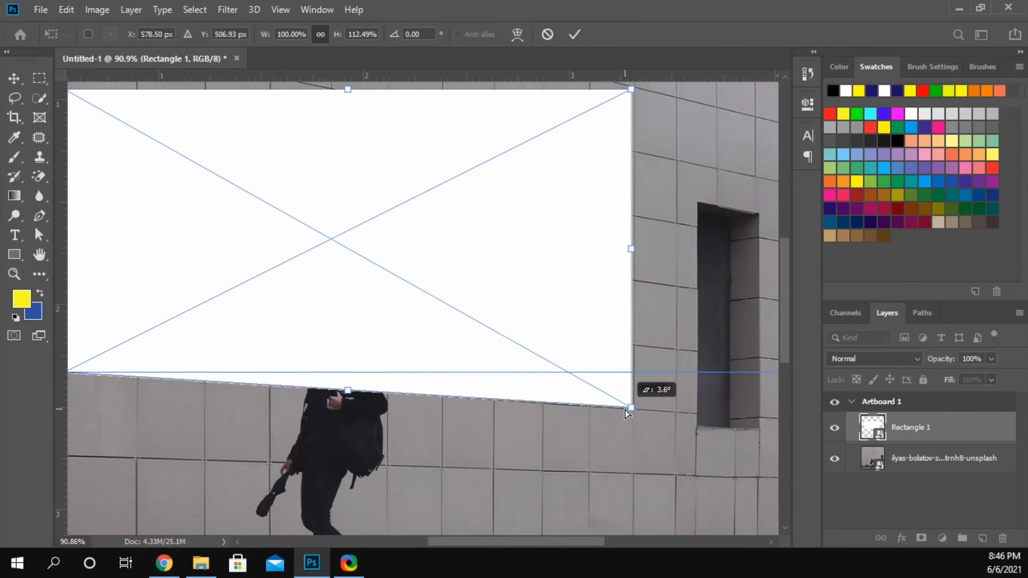
scroll(625, 411, up, 6)
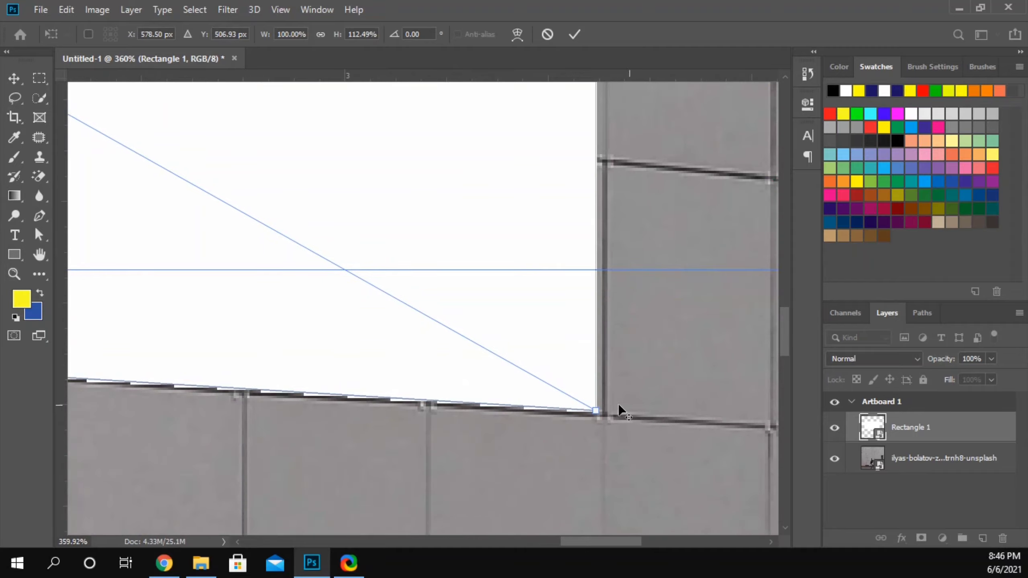
drag(596, 411, 598, 413)
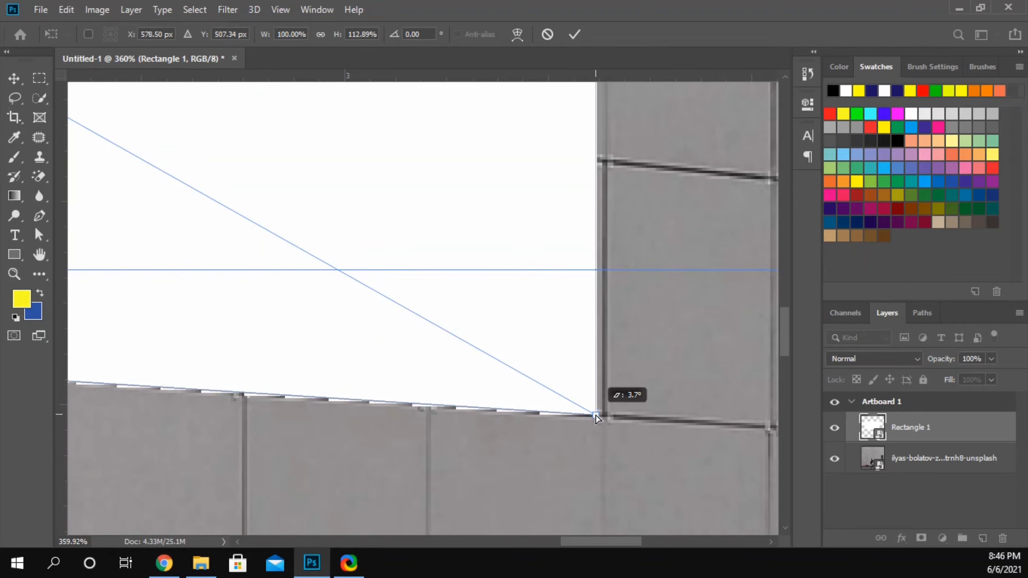
scroll(566, 387, down, 2)
scroll(565, 384, down, 4)
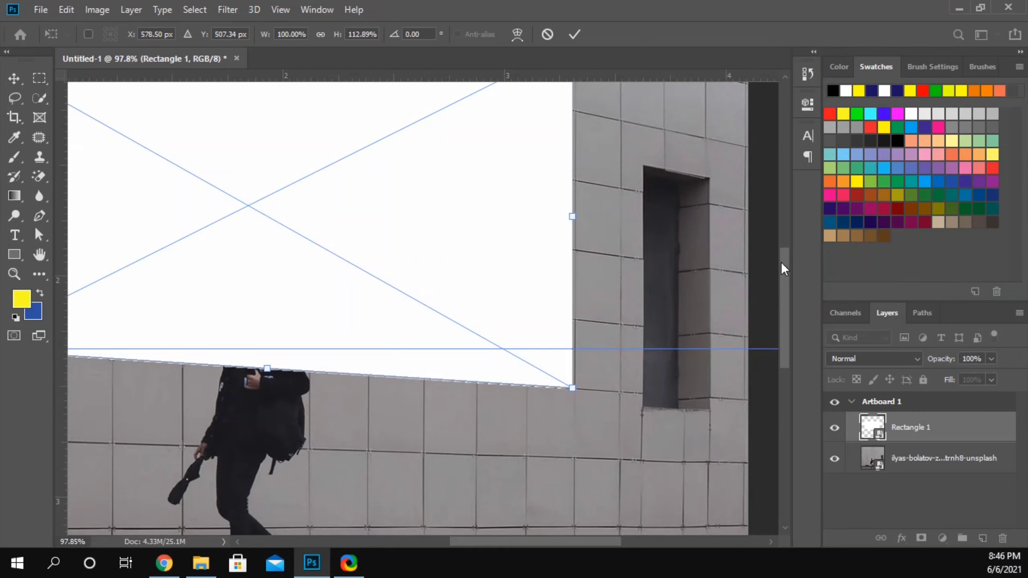
- Skew the rectangle's upper-right corner down so its top edge follows the wall's perspective
drag(783, 269, 787, 235)
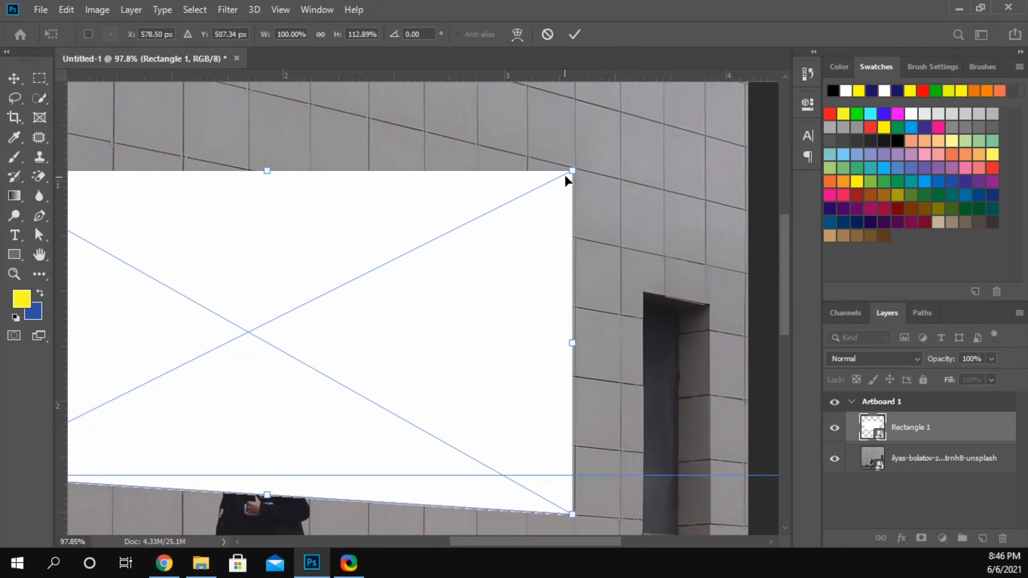
drag(572, 176, 552, 287)
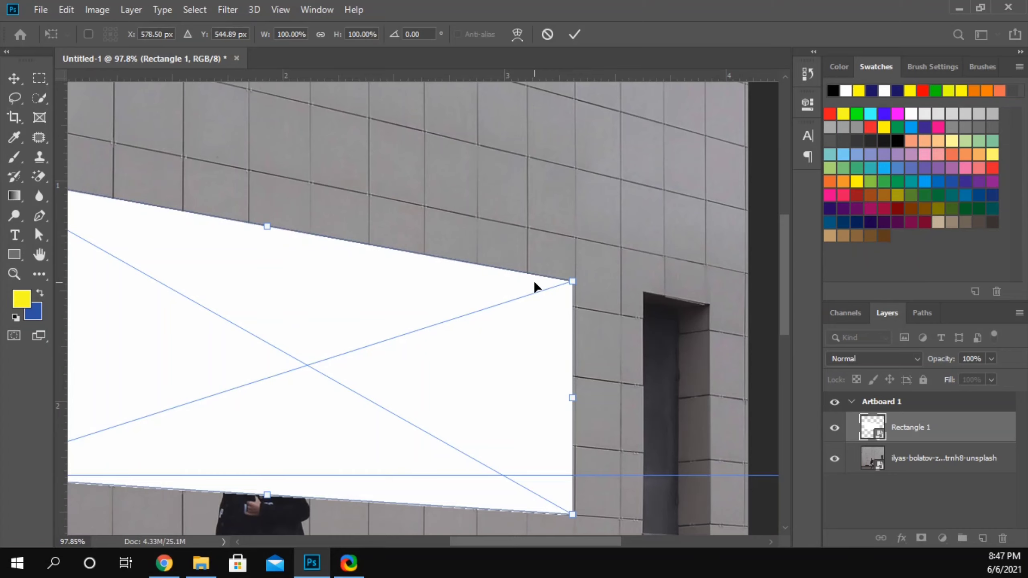
scroll(534, 285, down, 3)
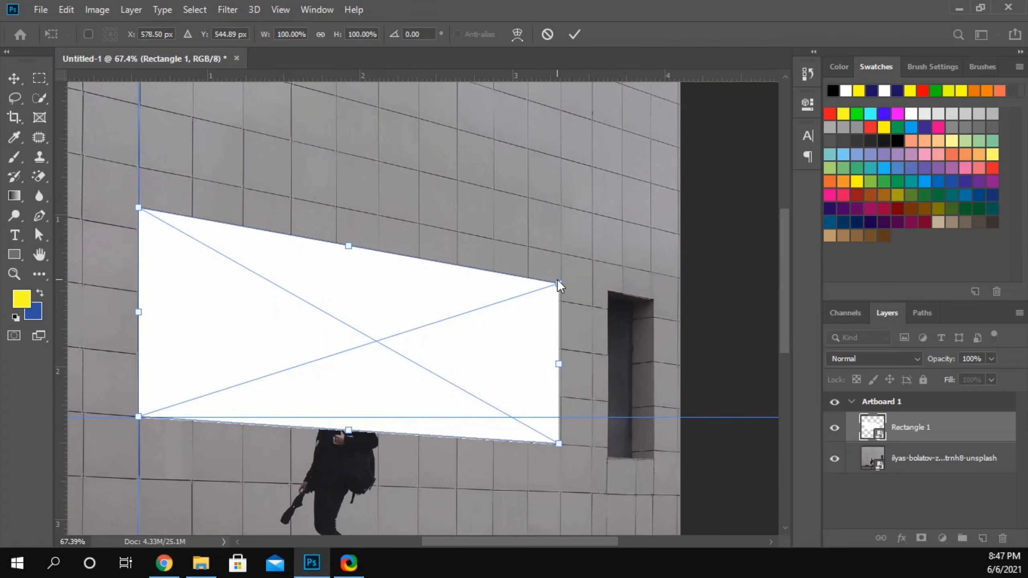
- Skew the rectangle's upper-right corner slightly further down to about 10.6° along the wall's perspective and apply the transform
key(shift)
drag(557, 285, 557, 291)
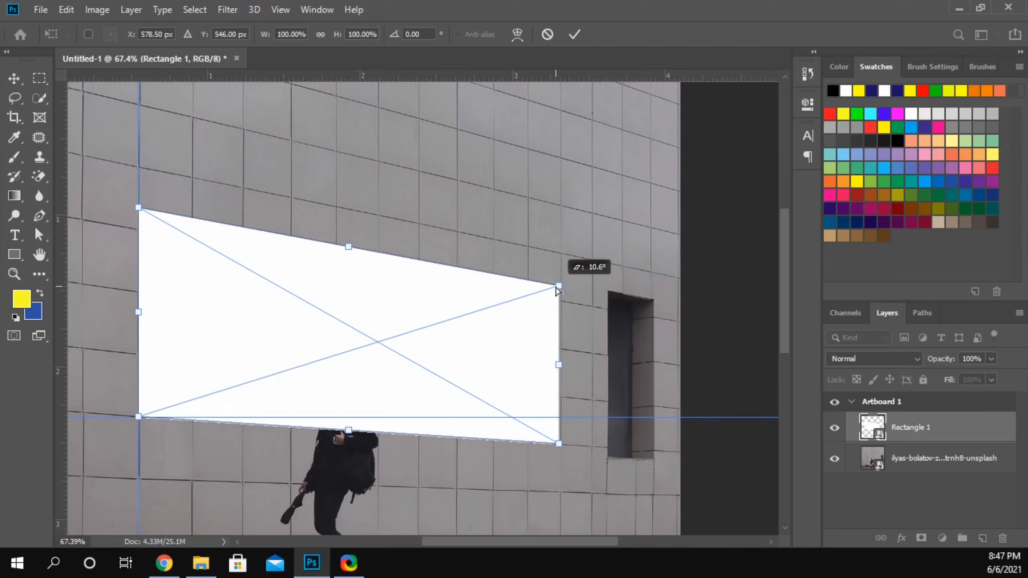
click(574, 36)
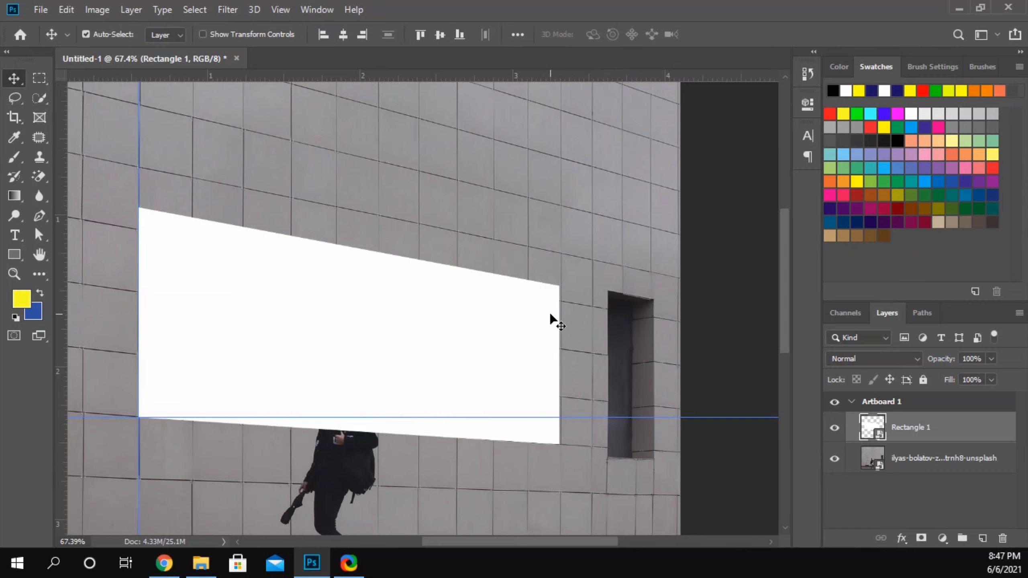
scroll(550, 315, down, 2)
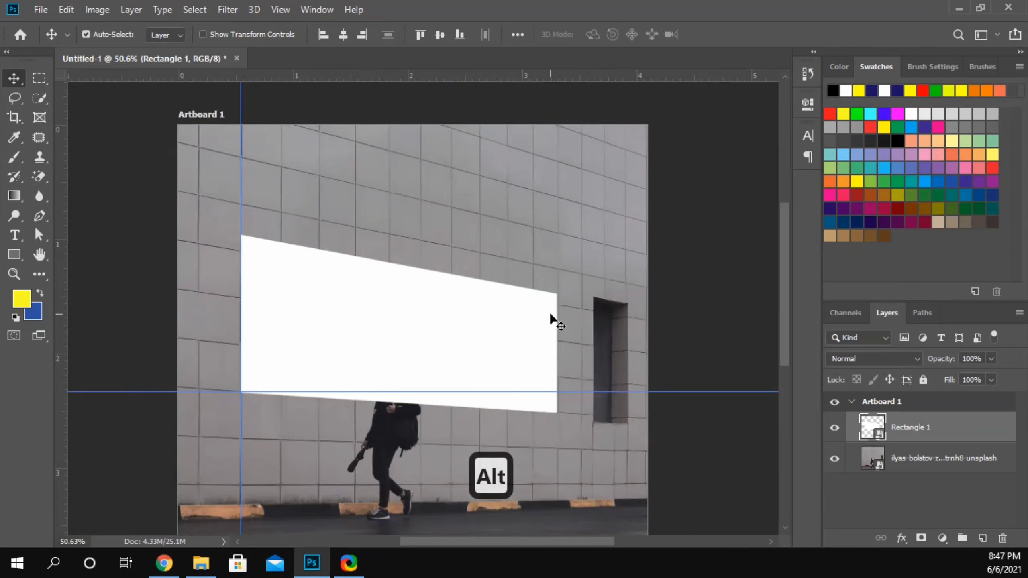
- Hide Rectangle 1 and select the walking man on the photo layer with the Quick Selection tool, refining the edge around his cap
click(833, 427)
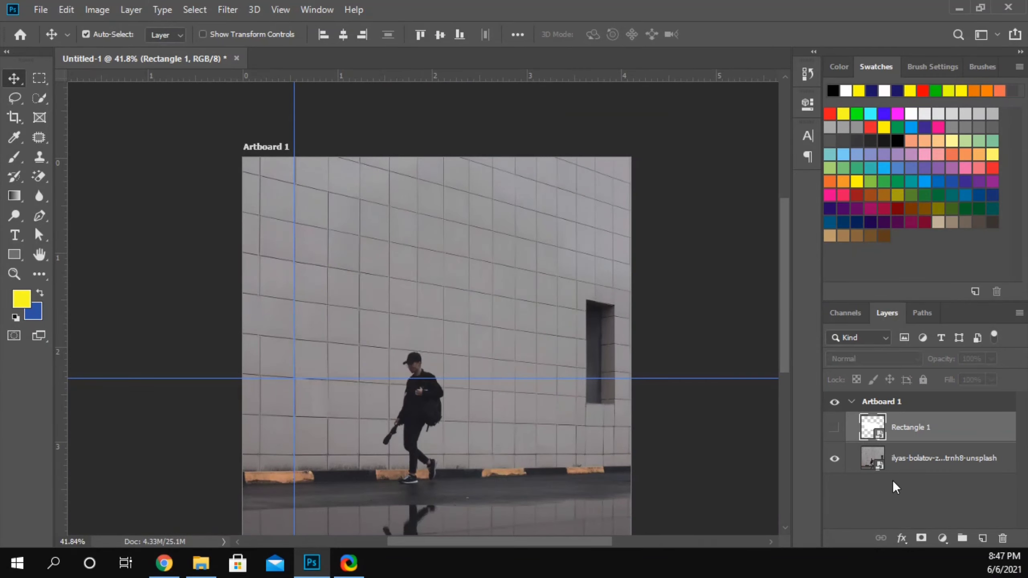
click(931, 458)
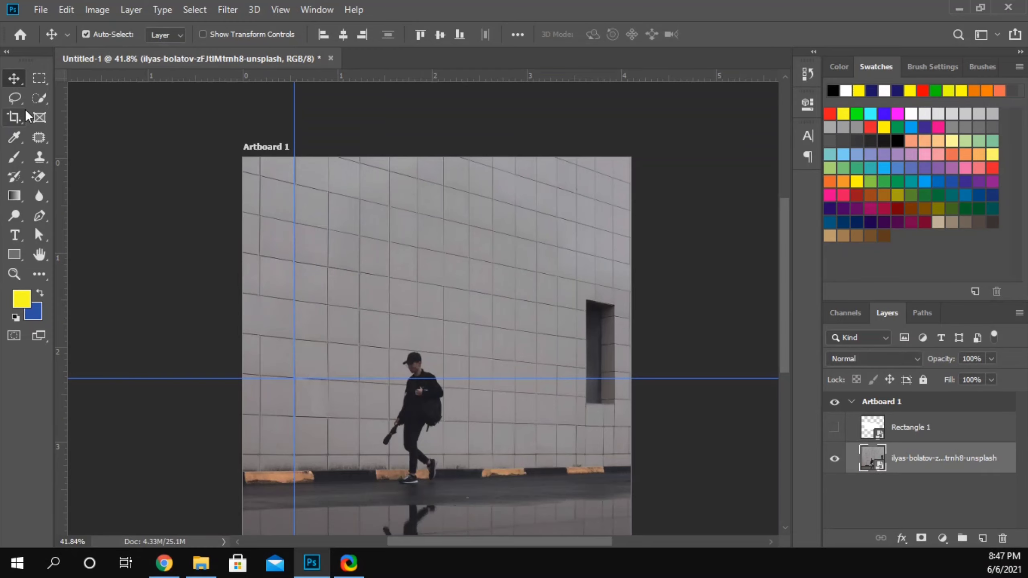
click(39, 99)
scroll(423, 375, up, 5)
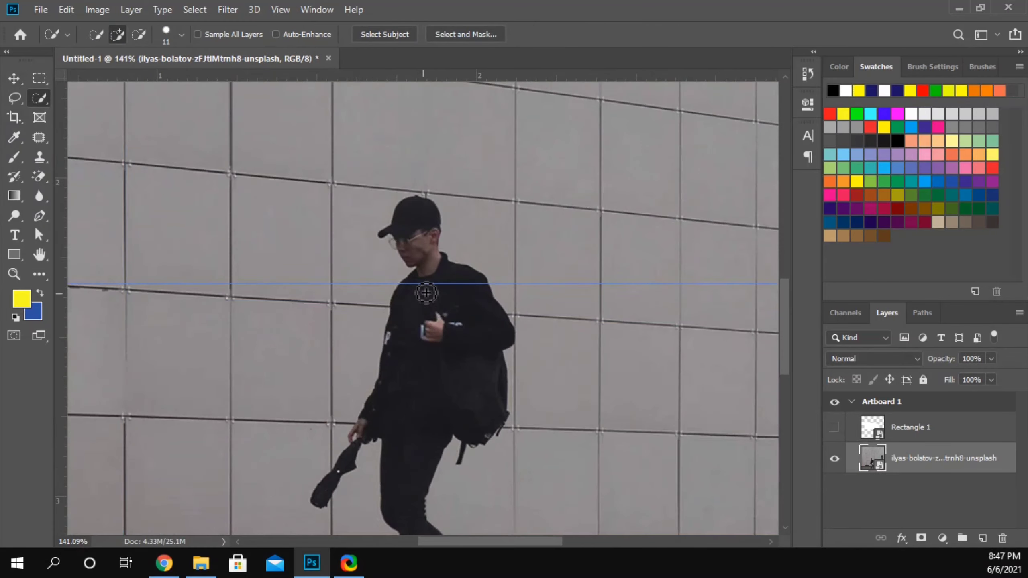
mouse_move(418, 224)
mouse_down()
mouse_move(447, 271)
mouse_move(456, 322)
mouse_move(432, 382)
mouse_move(350, 462)
mouse_move(441, 363)
mouse_up()
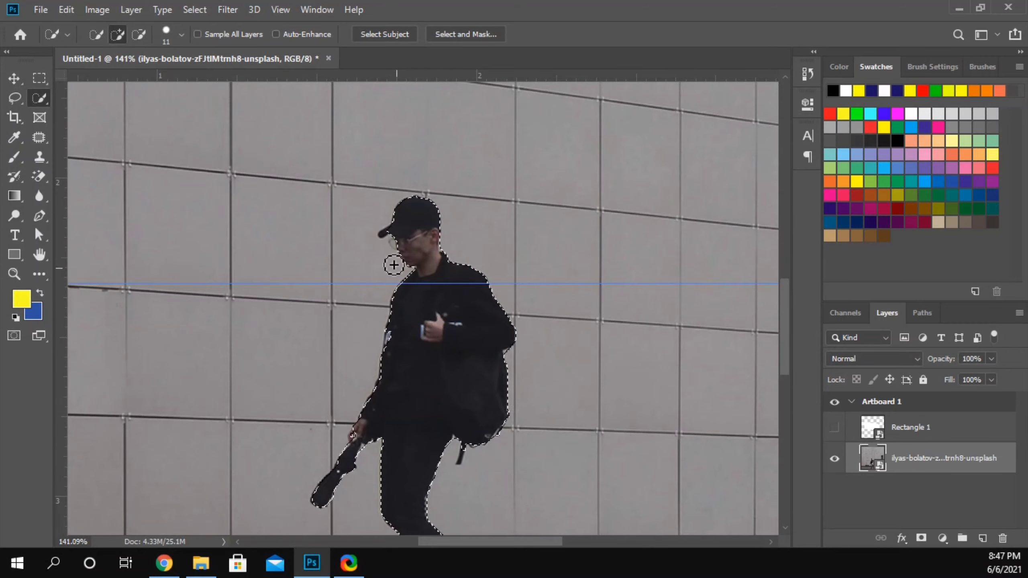
key(alt)
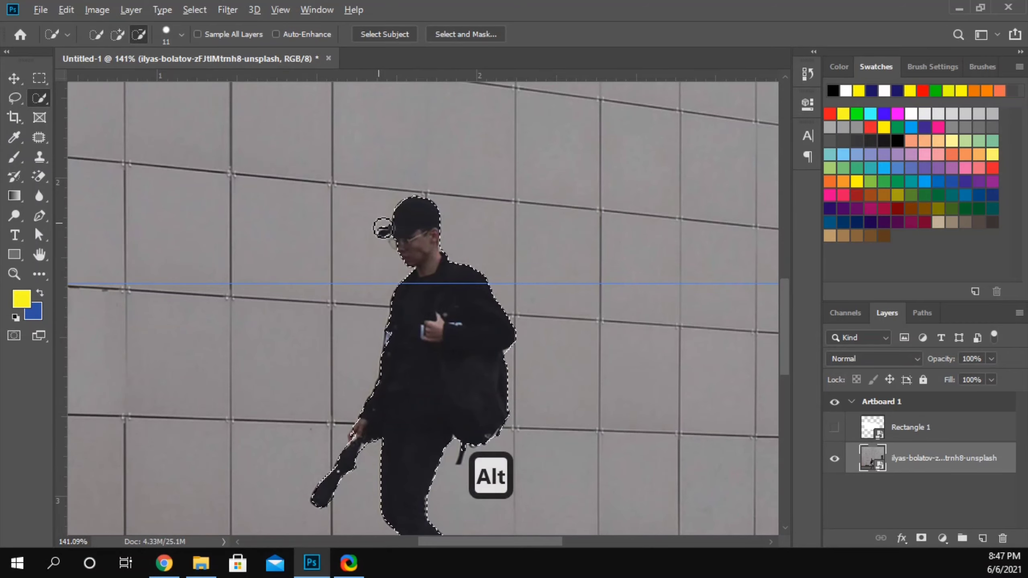
- Copy the selected man to a new layer stacked above Rectangle 1 and show the rectangle again
key(ctrl)
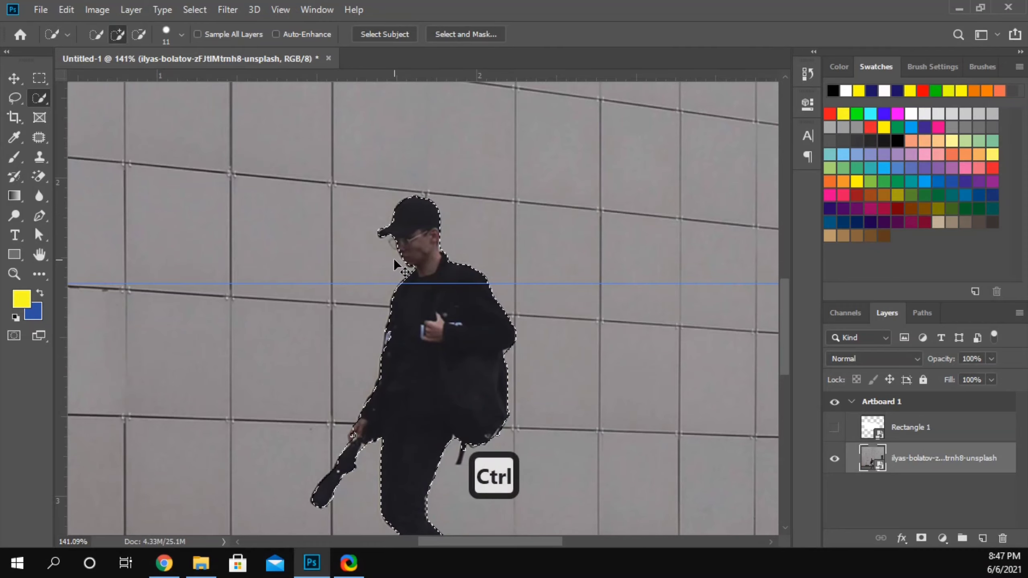
key(ctrl+j)
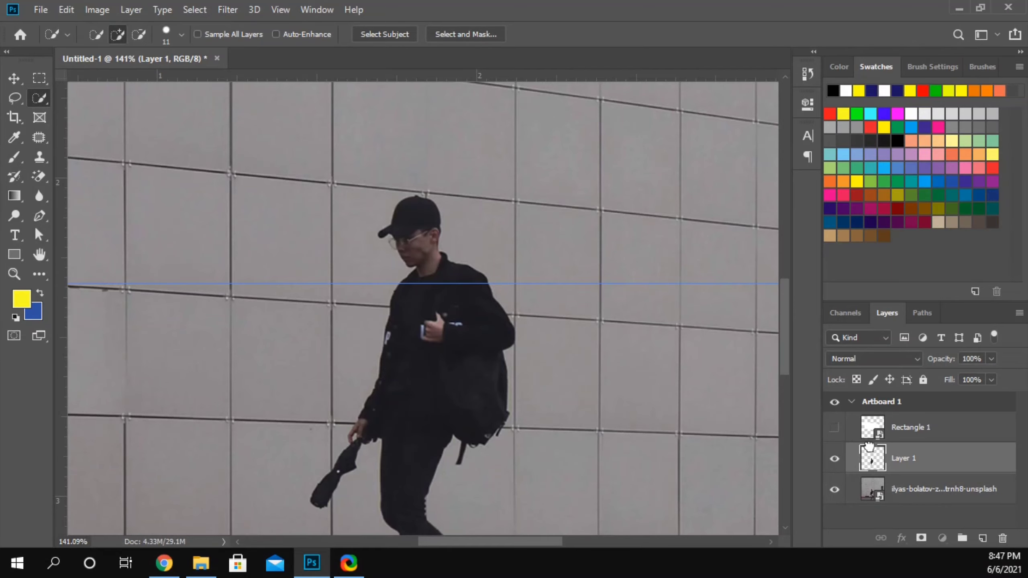
drag(868, 447, 842, 436)
click(835, 458)
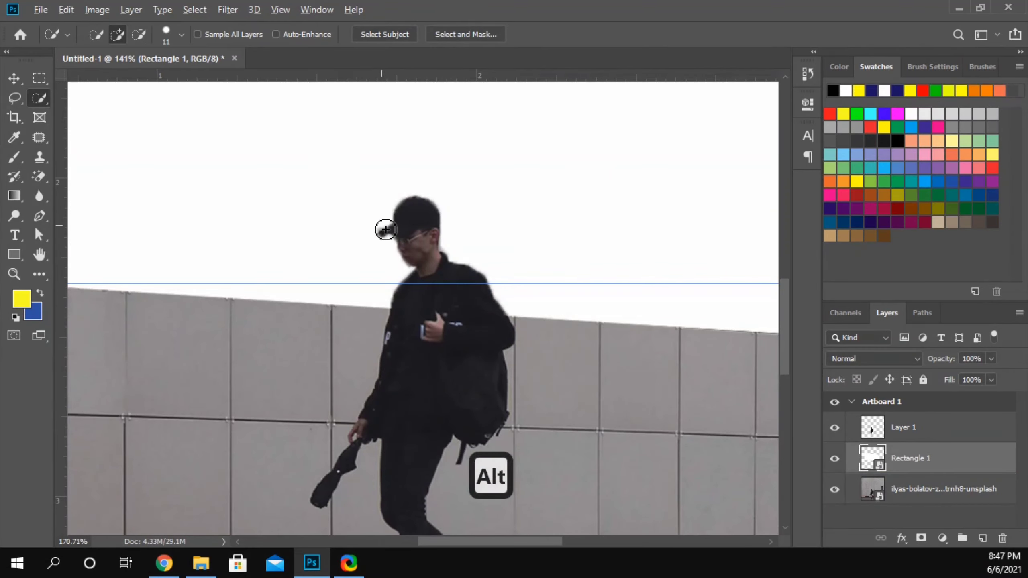
- Erase the leftover wall fringe around the man's cap brim and neck on Layer 1 with the Magic Eraser tool
alt+scroll(384, 222, up, 3)
click(922, 424)
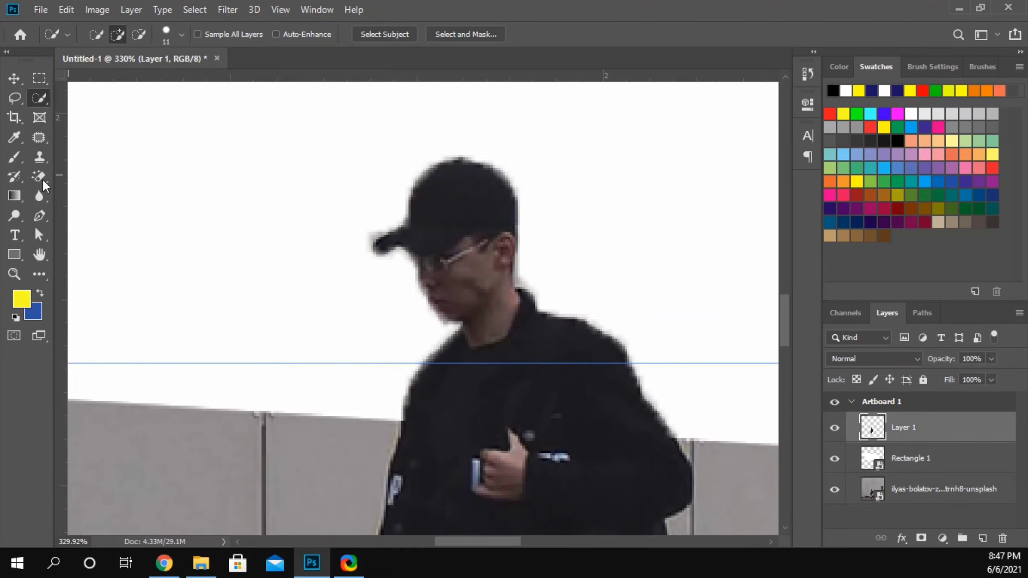
click(41, 181)
click(90, 205)
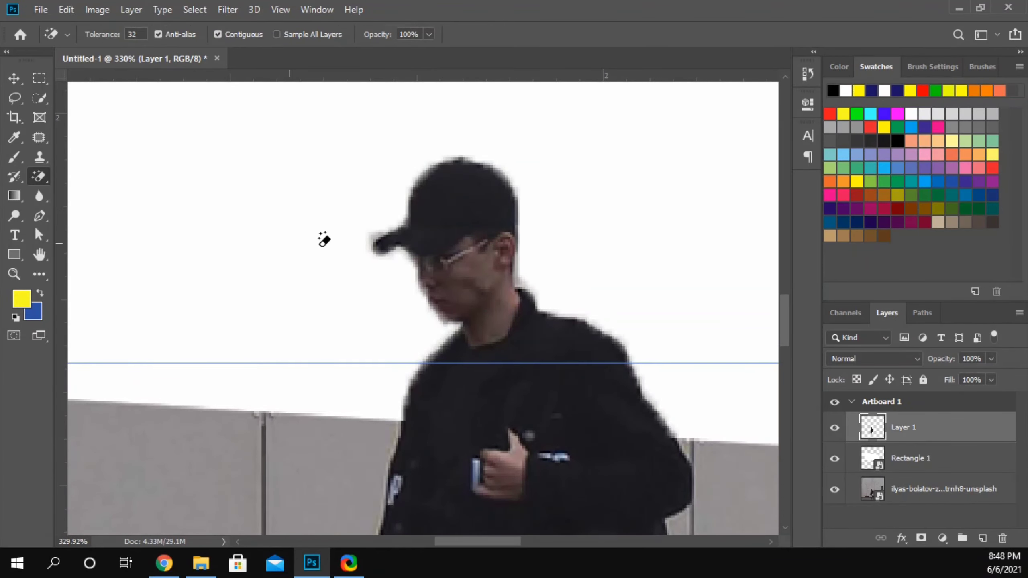
click(374, 233)
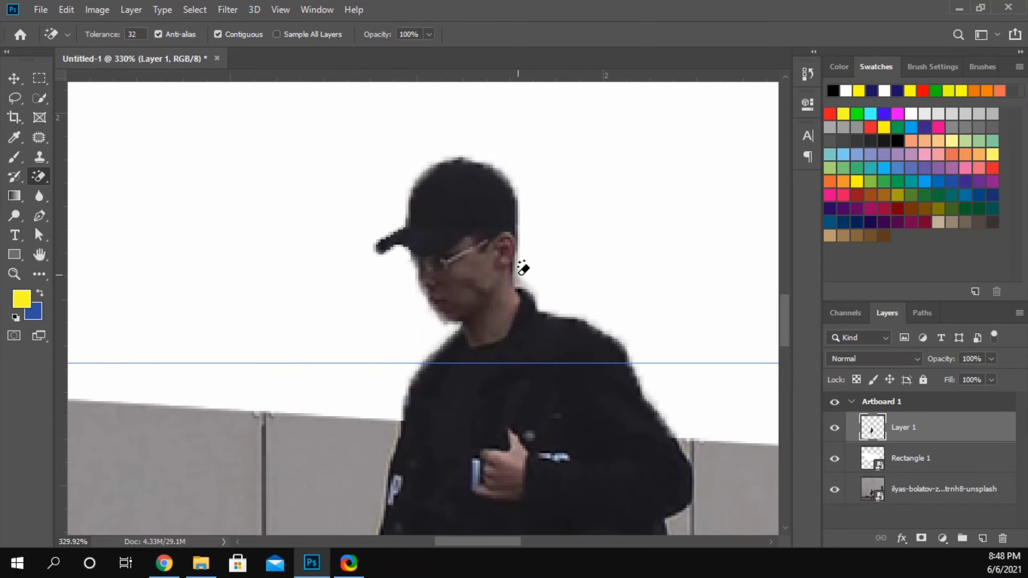
click(522, 268)
scroll(454, 308, down, 5)
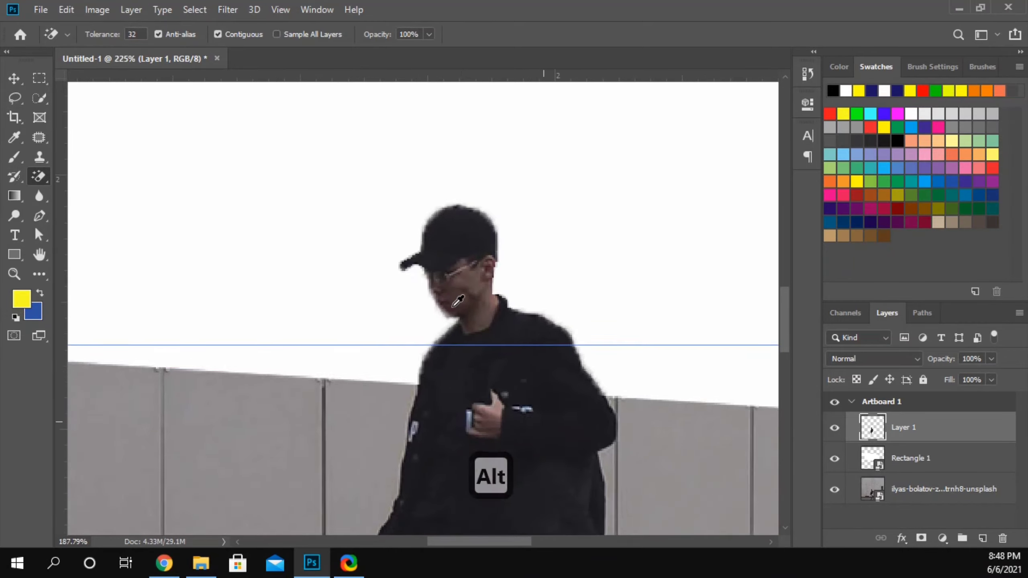
scroll(458, 302, down, 2)
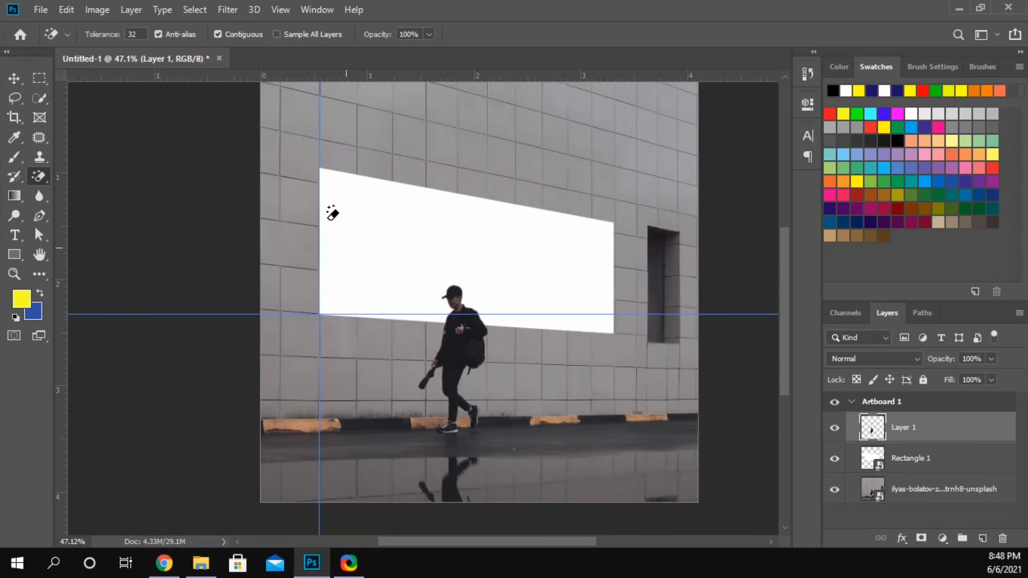
- Nudge Rectangle 1 slightly up and right with the Move tool to line it up with the wall tiles
key(v)
click(195, 179)
scroll(279, 259, down, 1)
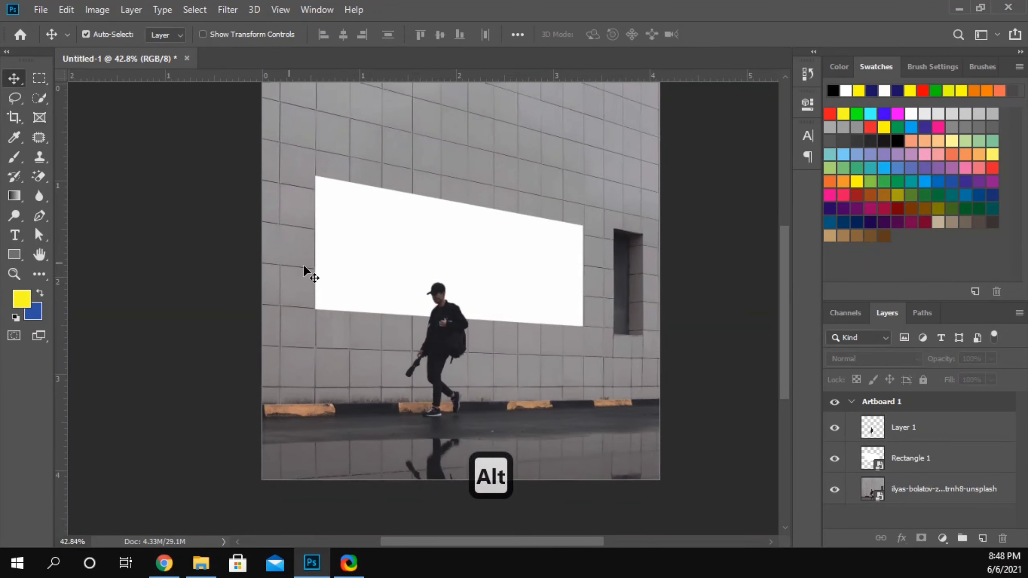
click(361, 269)
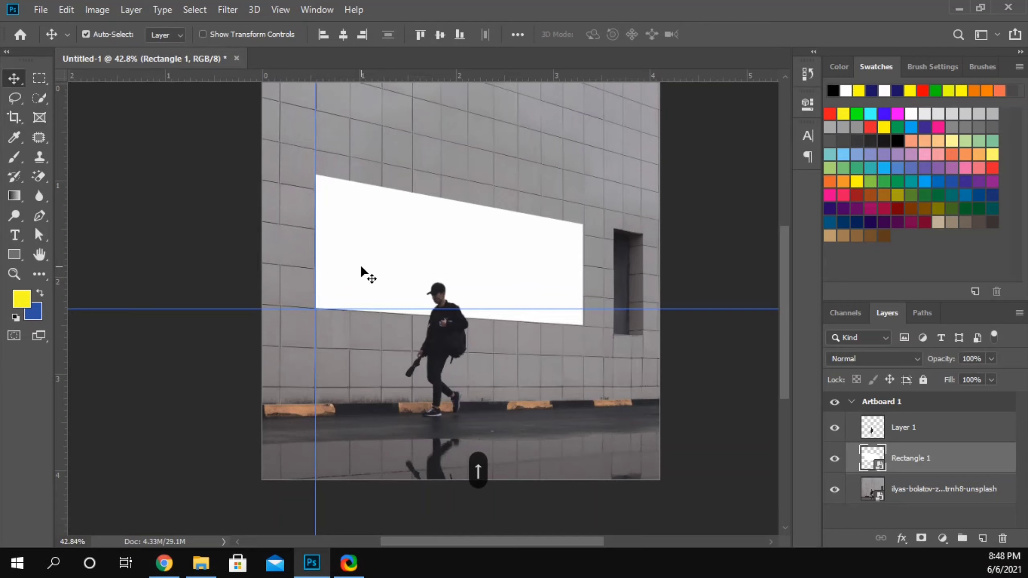
key(Right)
key(Right)
key(Left)
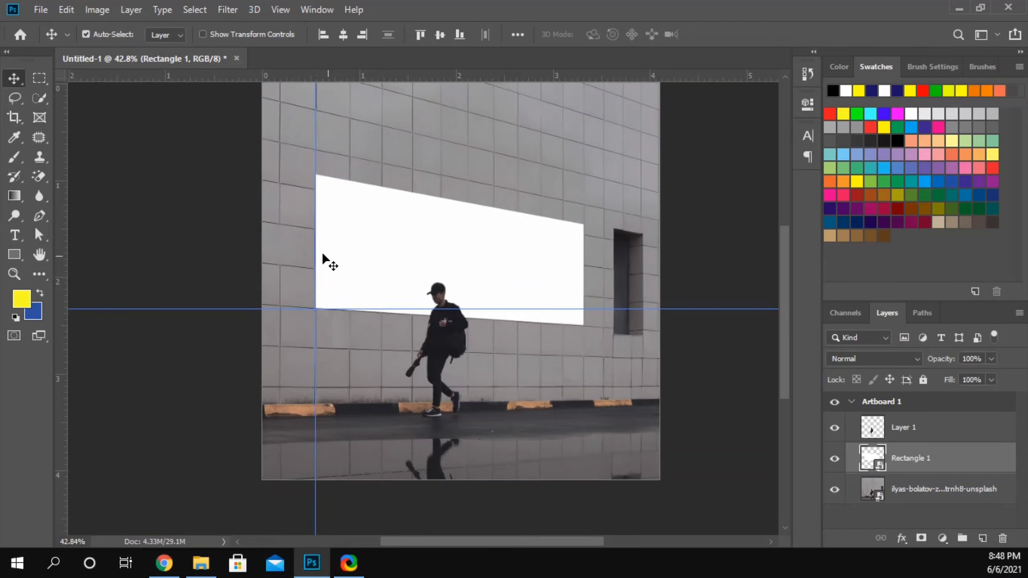
- Remove the vertical and horizontal guides from the mockup and deselect the rectangle layer
drag(314, 251, 61, 270)
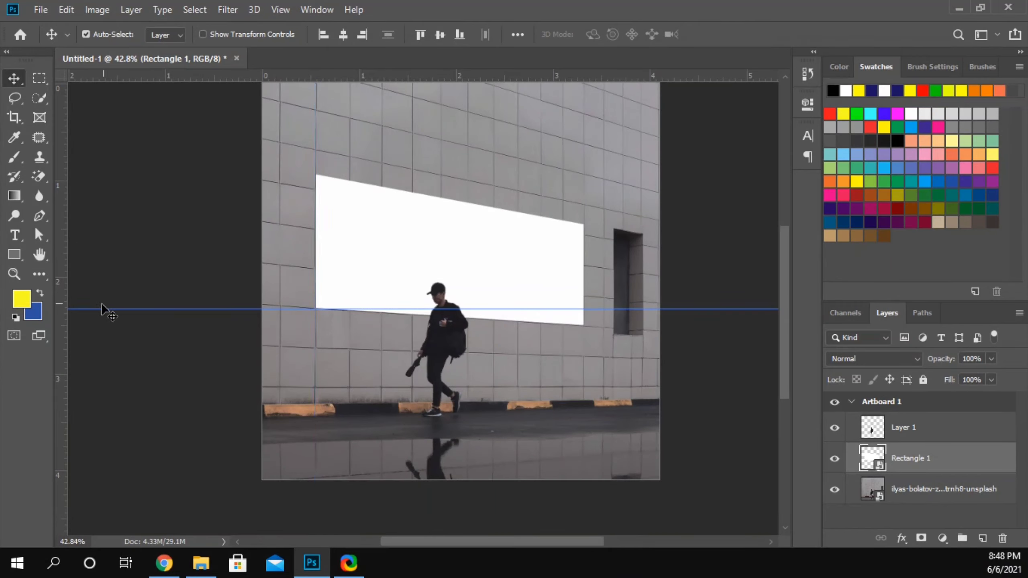
drag(97, 309, 205, 73)
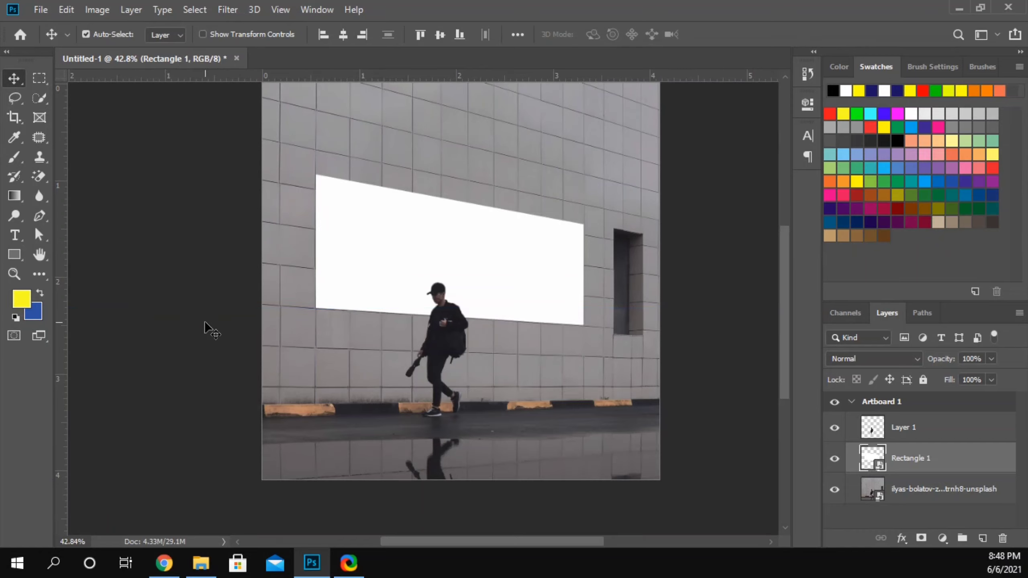
click(215, 328)
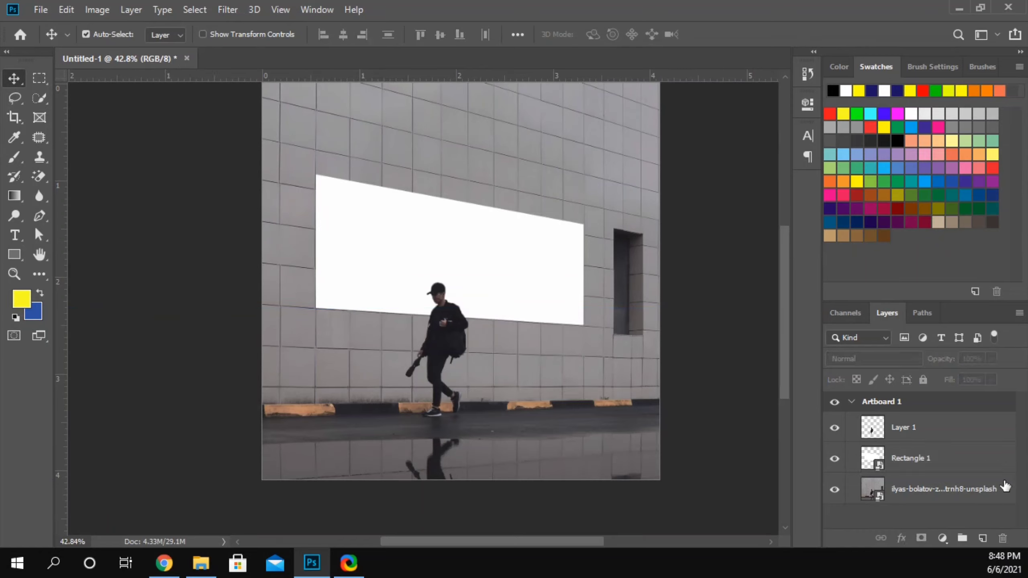
- Rename the Rectangle 1 smart object layer to "Your Image Here!"
double_click(926, 464)
text(Your )
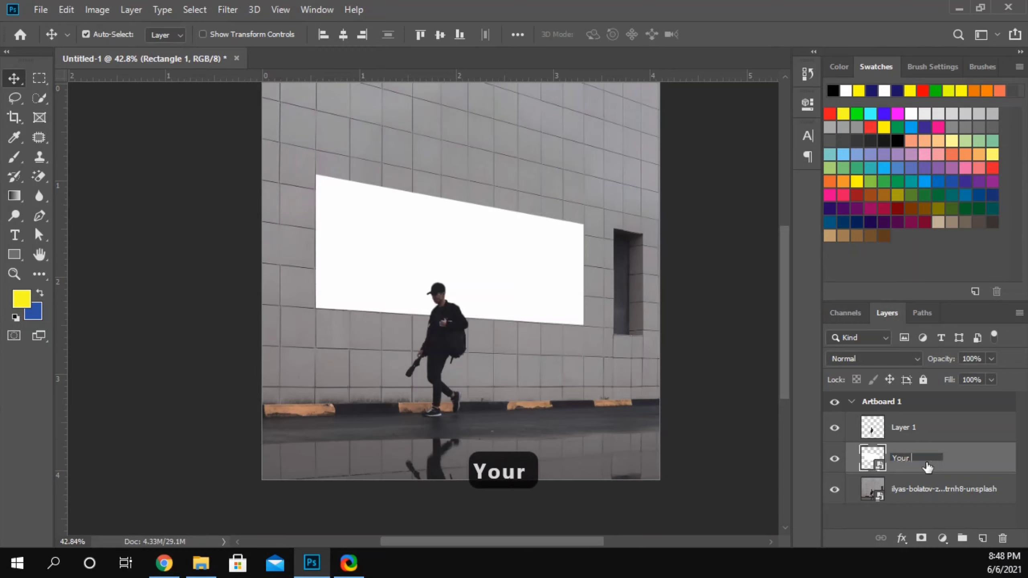
text(Image Here!)
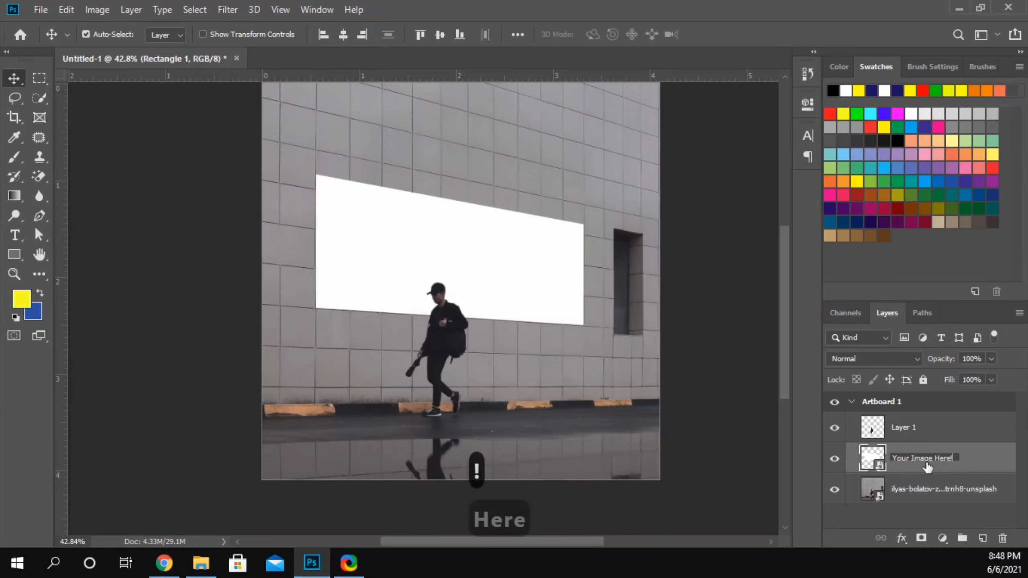
key(Return)
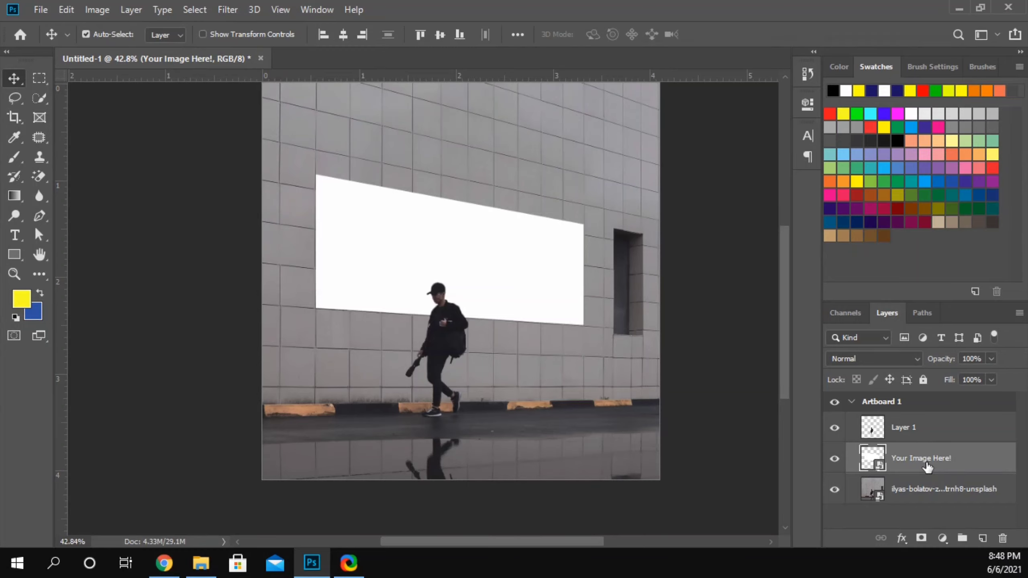
- Open the contents of the "Your Image Here!" smart object and remove both guides from its canvas
right_click(927, 467)
click(779, 186)
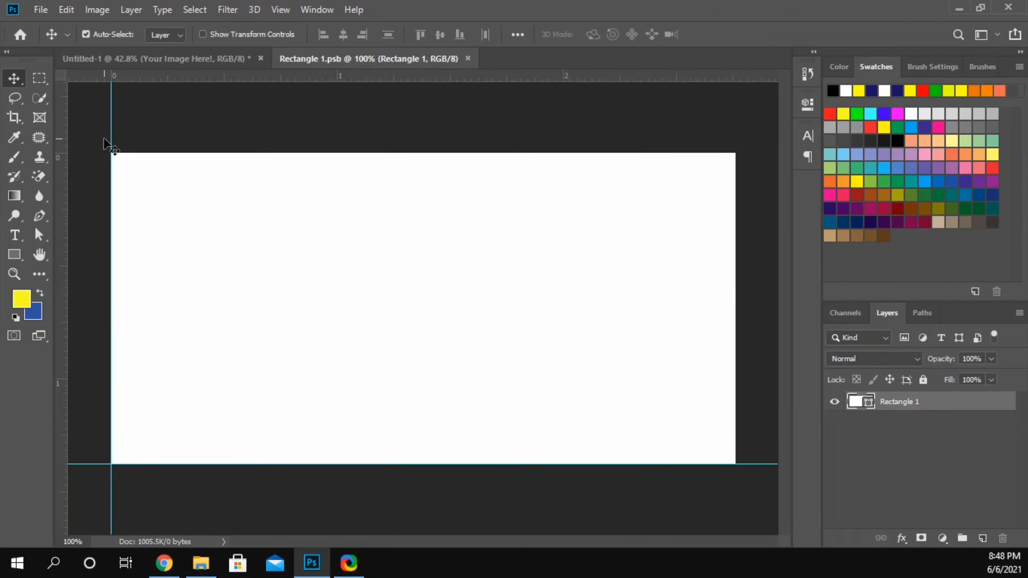
drag(112, 138, 60, 137)
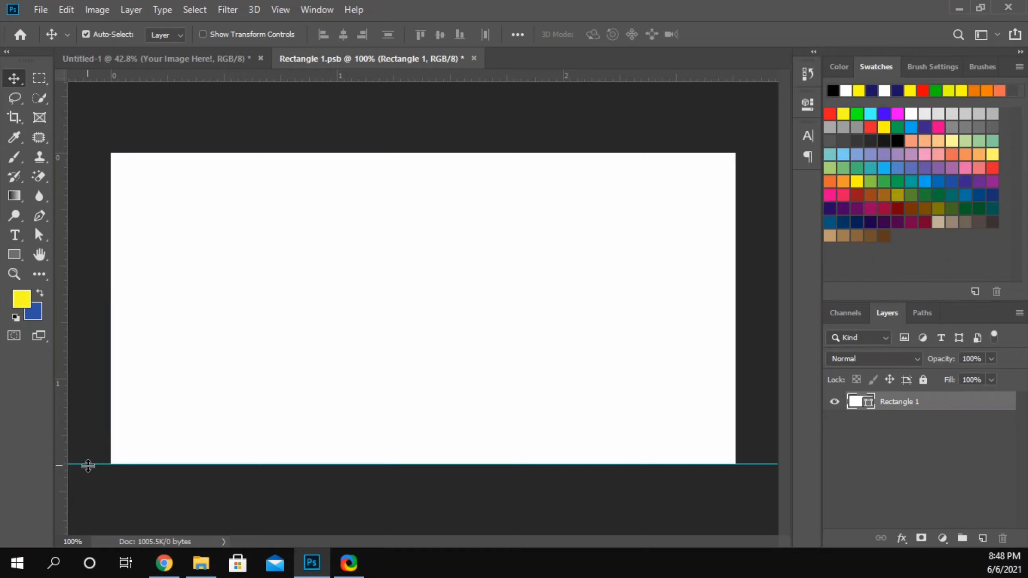
drag(88, 466, 219, 33)
- Switch to File Explorer and place the night city skyline photo from the Downloads folder into Rectangle 1.psb
click(199, 562)
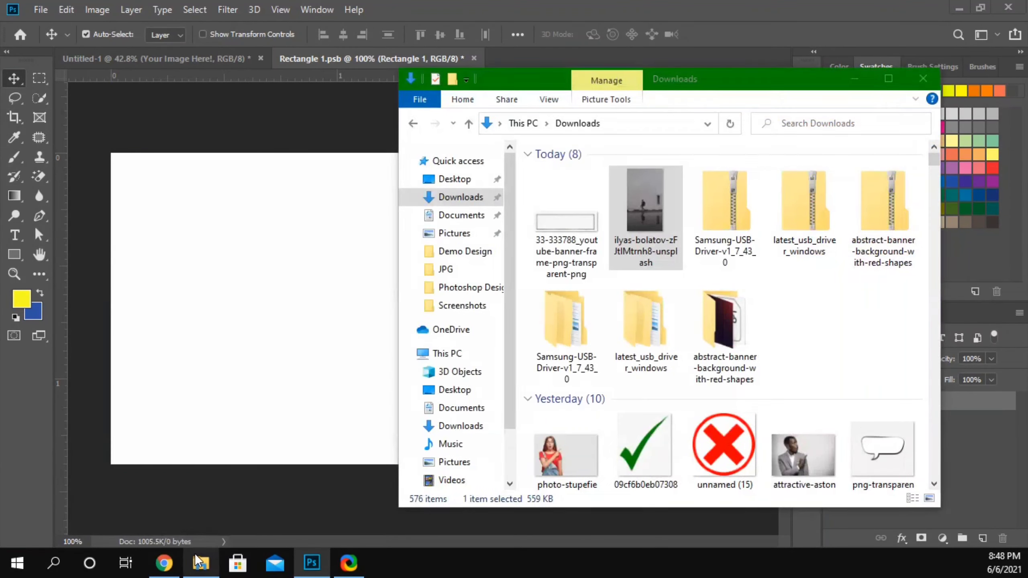
scroll(691, 397, down, 15)
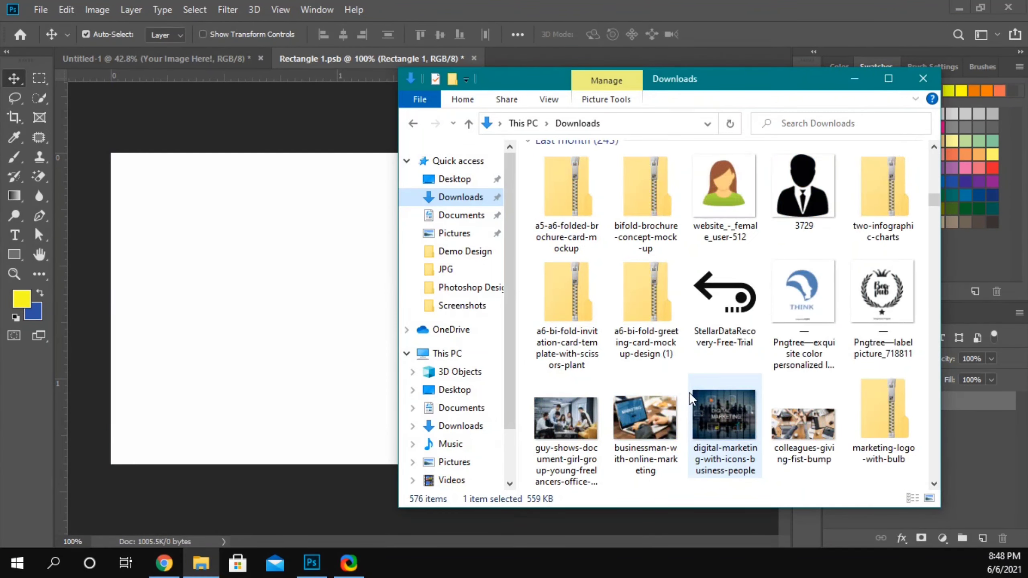
scroll(690, 399, down, 3)
drag(633, 205, 323, 308)
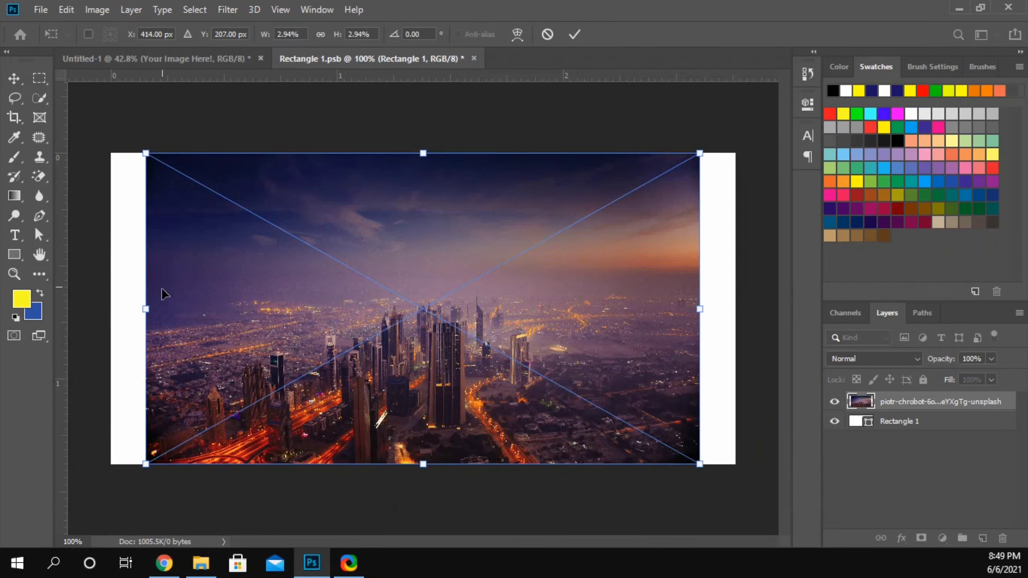
- Scale the placed skyline photo to about 3.32% so it covers the full canvas width, and apply the placement
drag(145, 309, 111, 309)
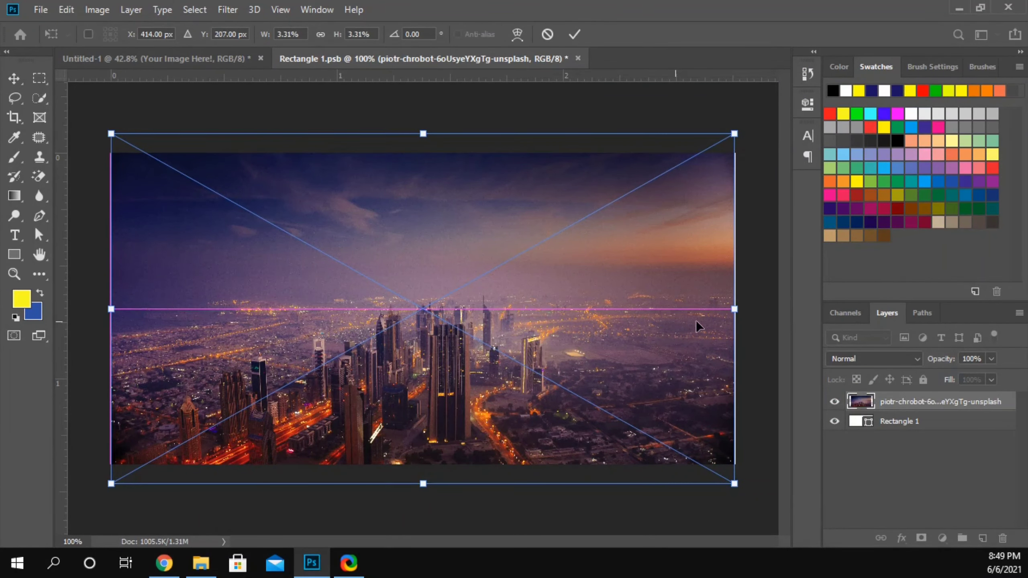
drag(735, 314, 741, 313)
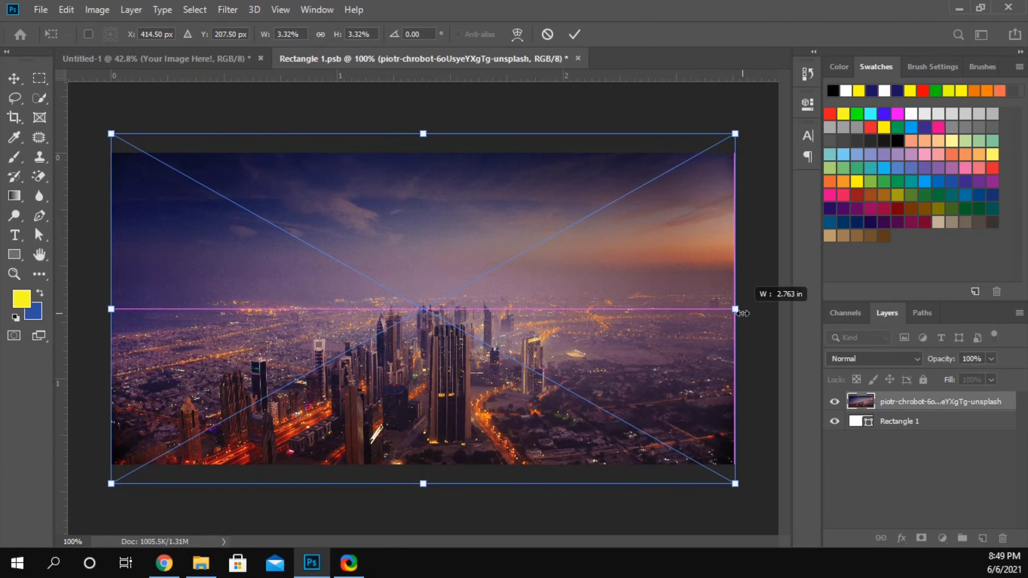
click(575, 36)
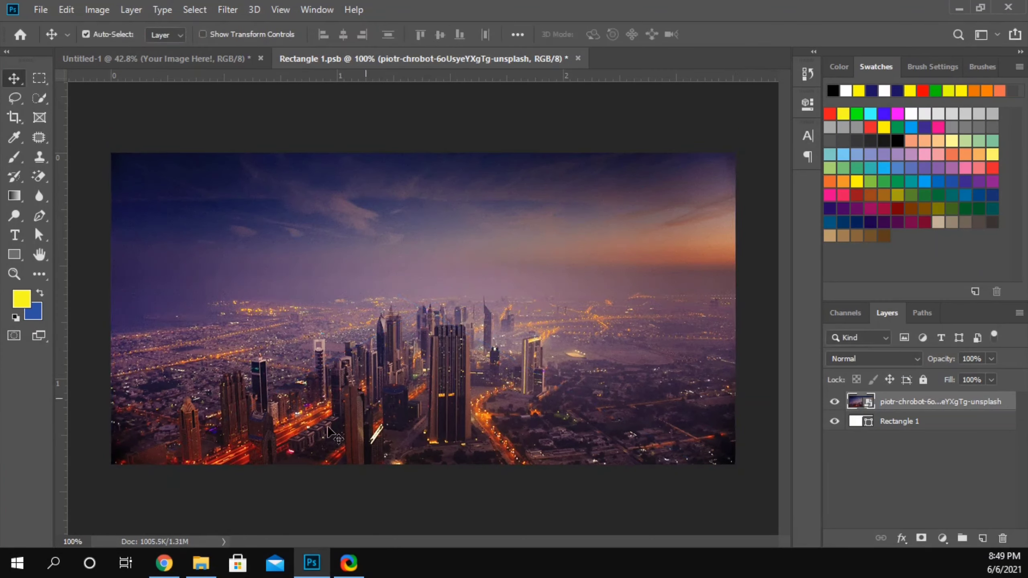
- Switch to File Explorer and place the flower logo@3x image from the Photoshop Designs folder into Rectangle 1.psb
click(199, 573)
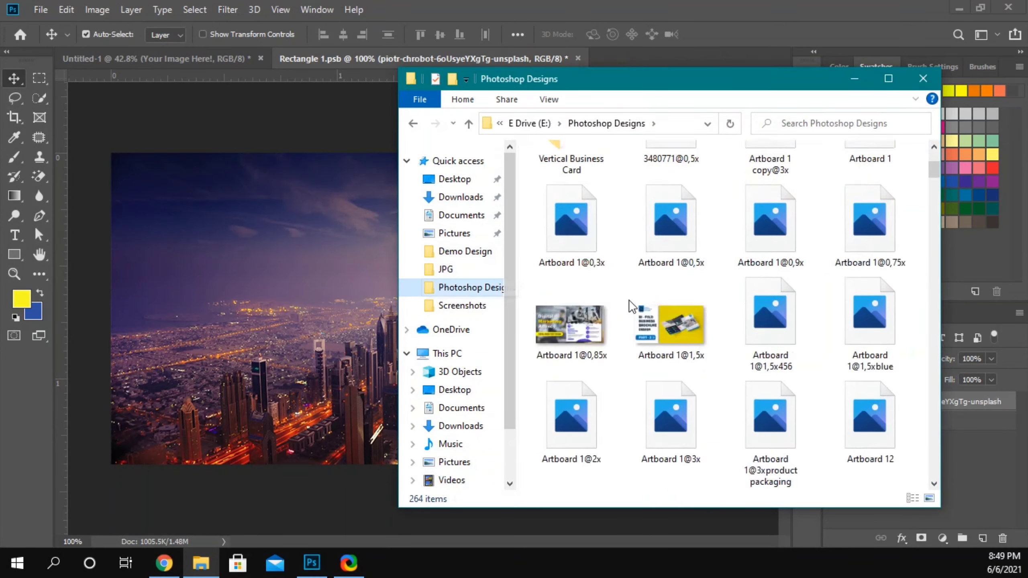
scroll(631, 306, down, 15)
scroll(631, 306, down, 5)
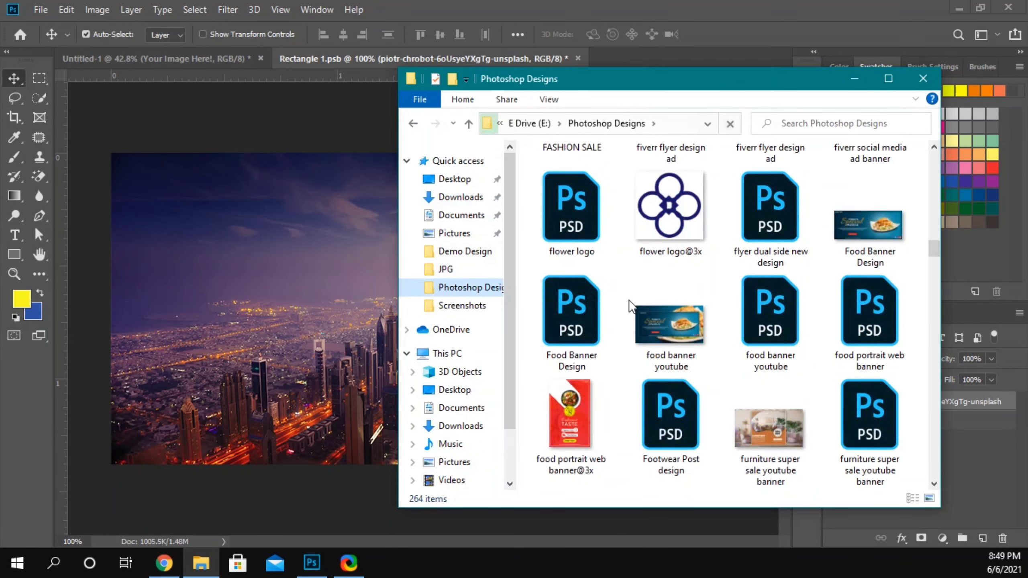
drag(654, 257, 294, 272)
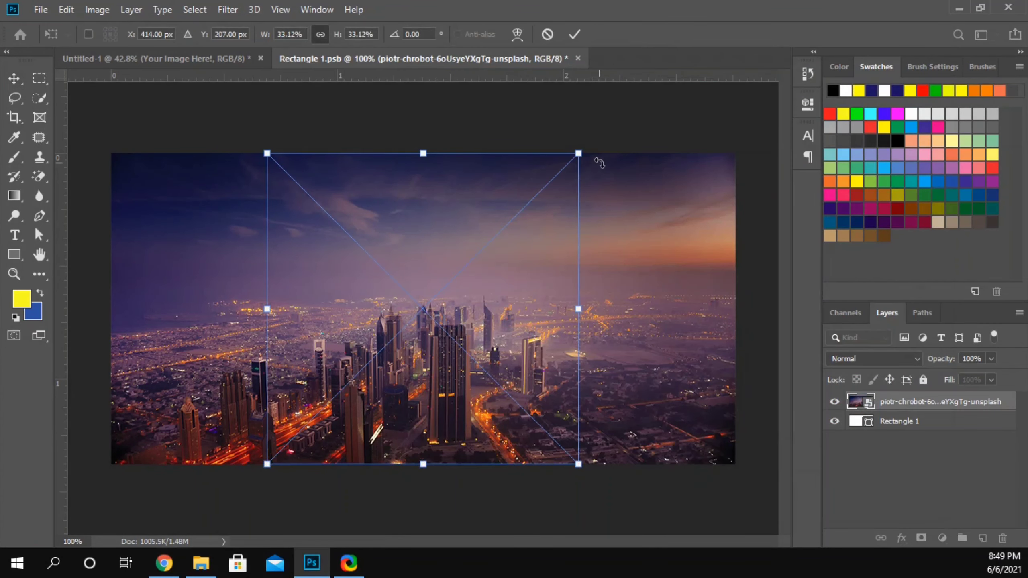
- Scale the placed flower logo to about 2.72%, apply the placement, and move it to the canvas's upper-left corner
drag(580, 147, 449, 299)
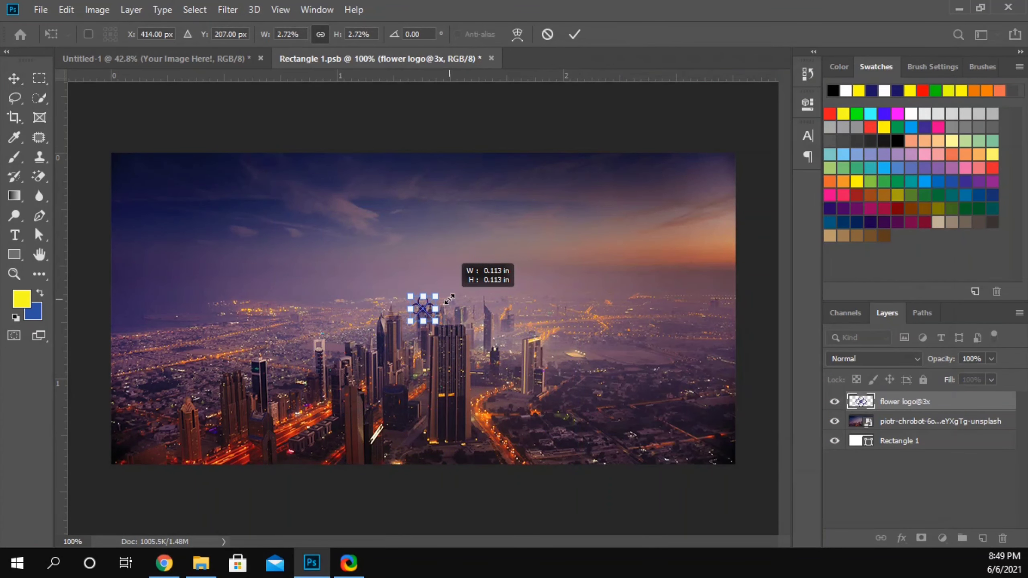
click(574, 34)
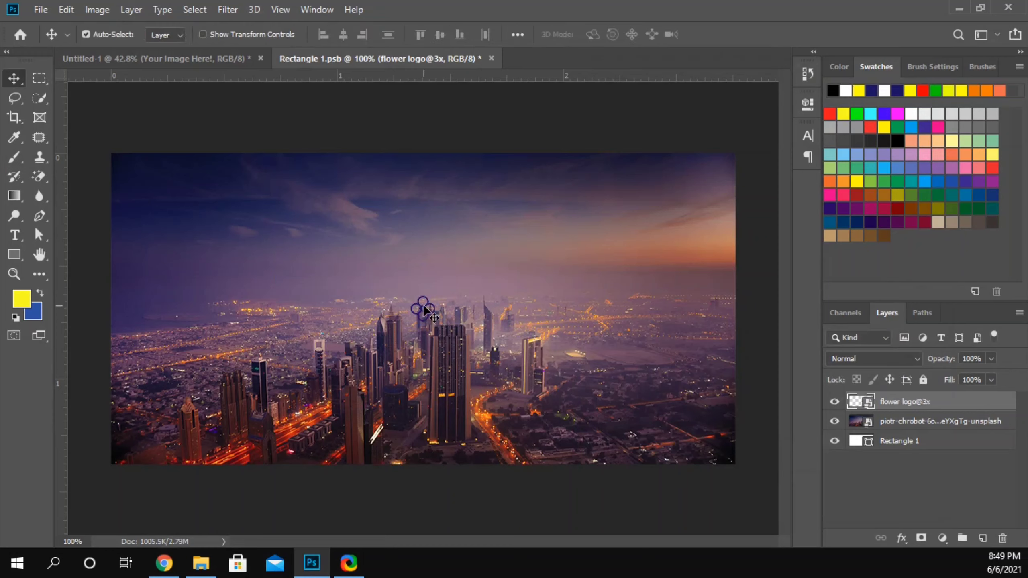
drag(328, 268, 133, 176)
- Apply a white Color Overlay effect to the flower logo layer and deselect it
click(901, 533)
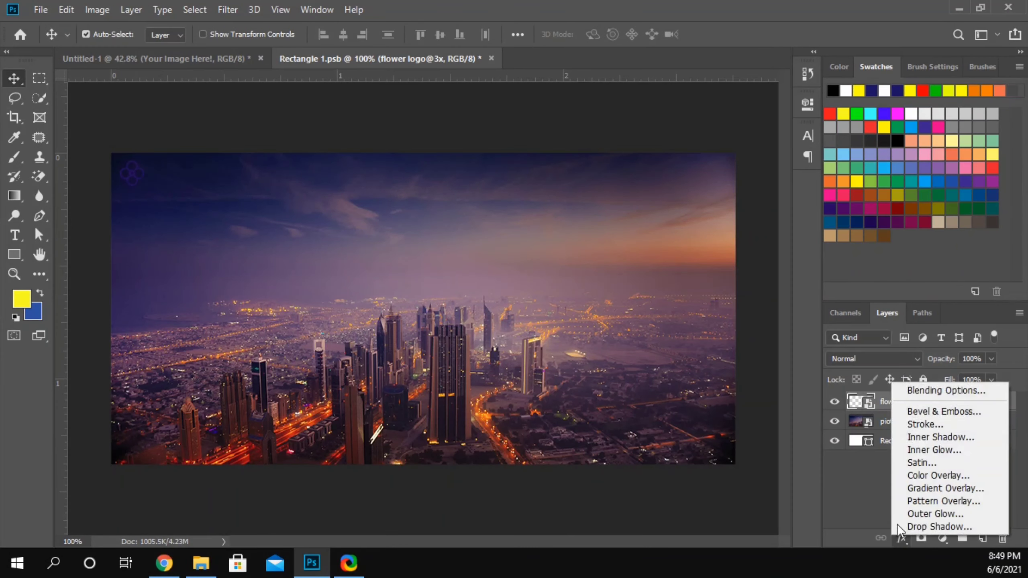
click(916, 481)
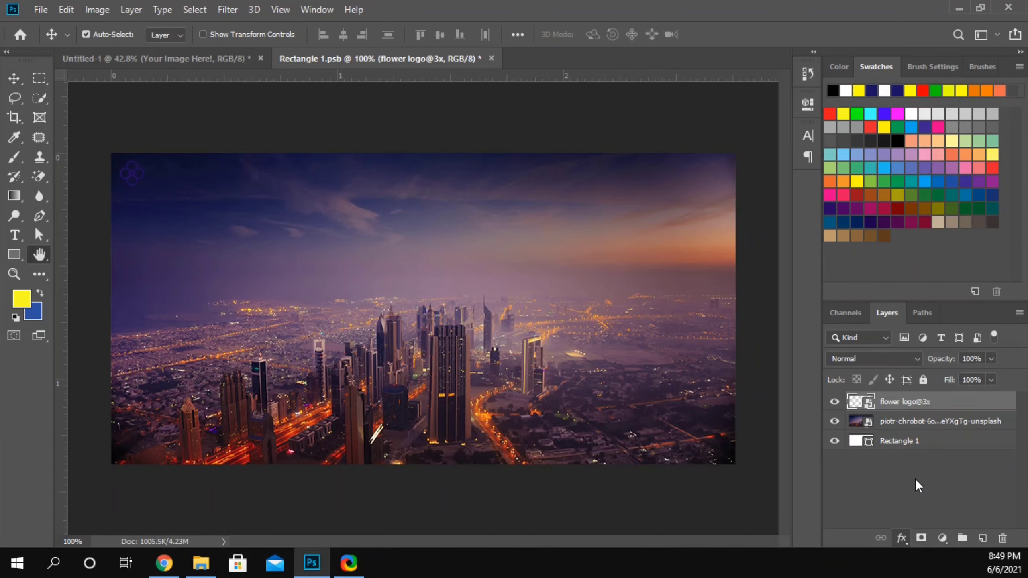
click(833, 177)
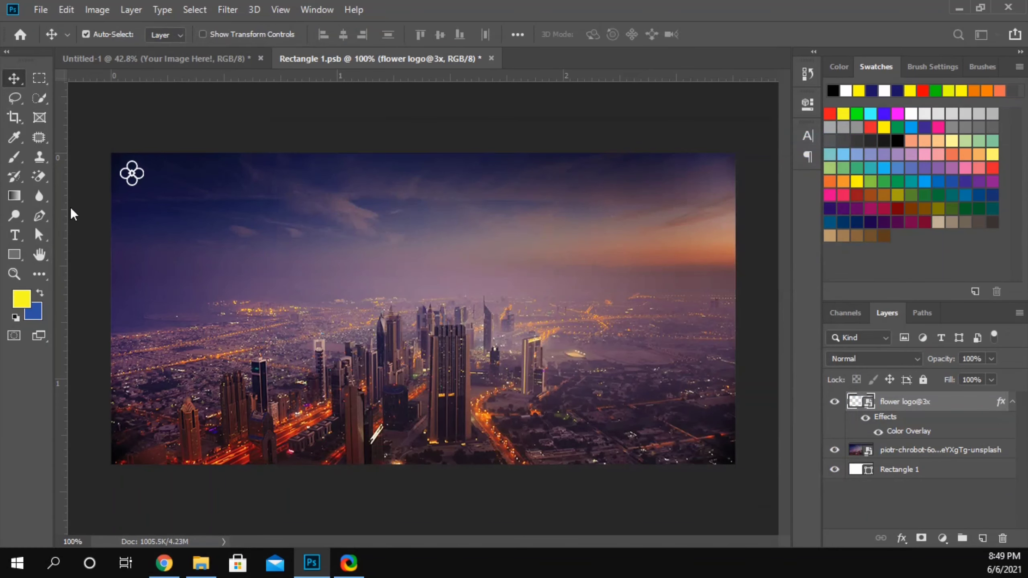
click(309, 124)
- Add white Arial Bold 5 pt text beside the flower logo reading "LOGO" and "TEXT" on two lines
click(15, 236)
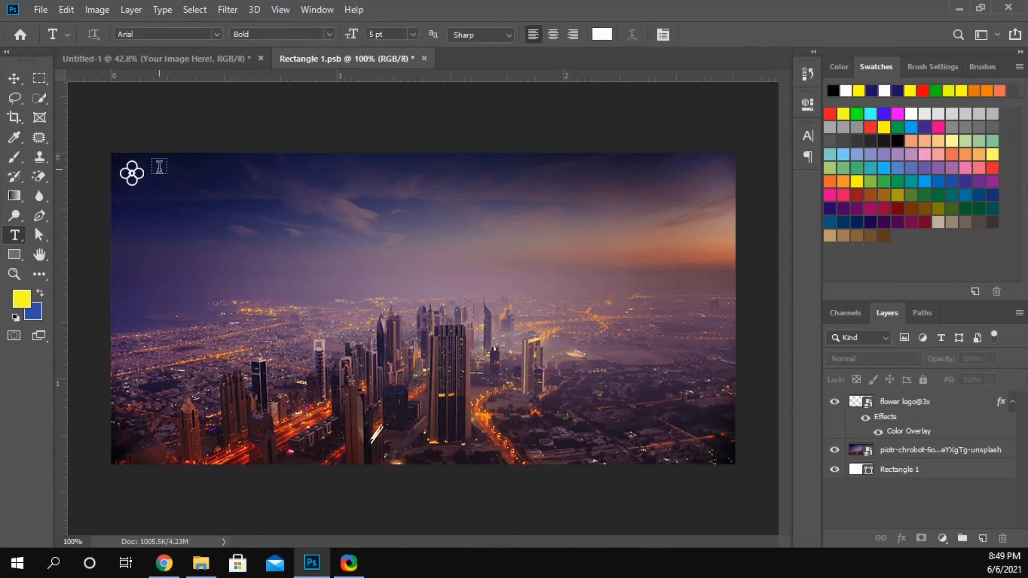
click(167, 168)
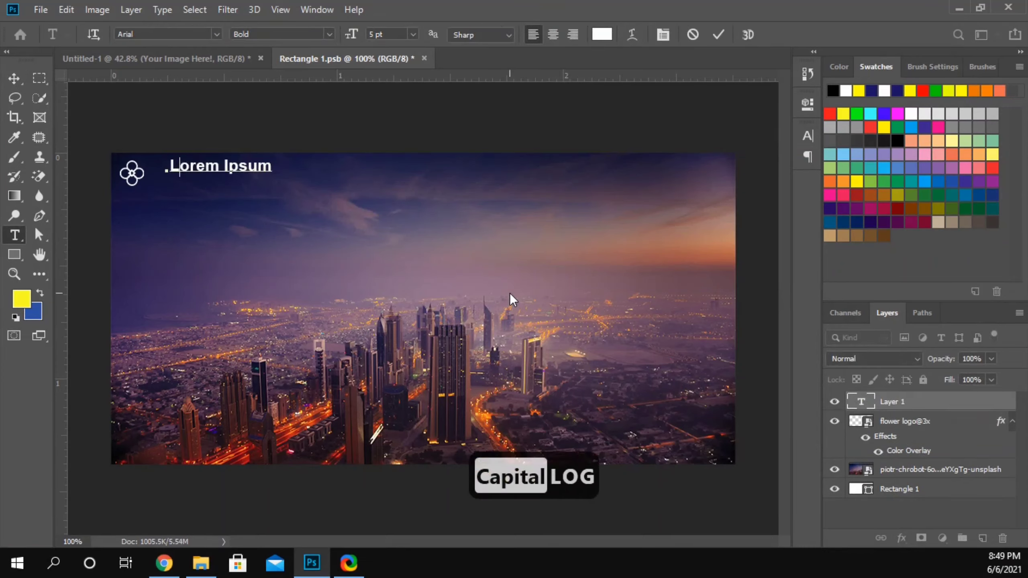
text(LOGO)
key(Return)
text(TEXT)
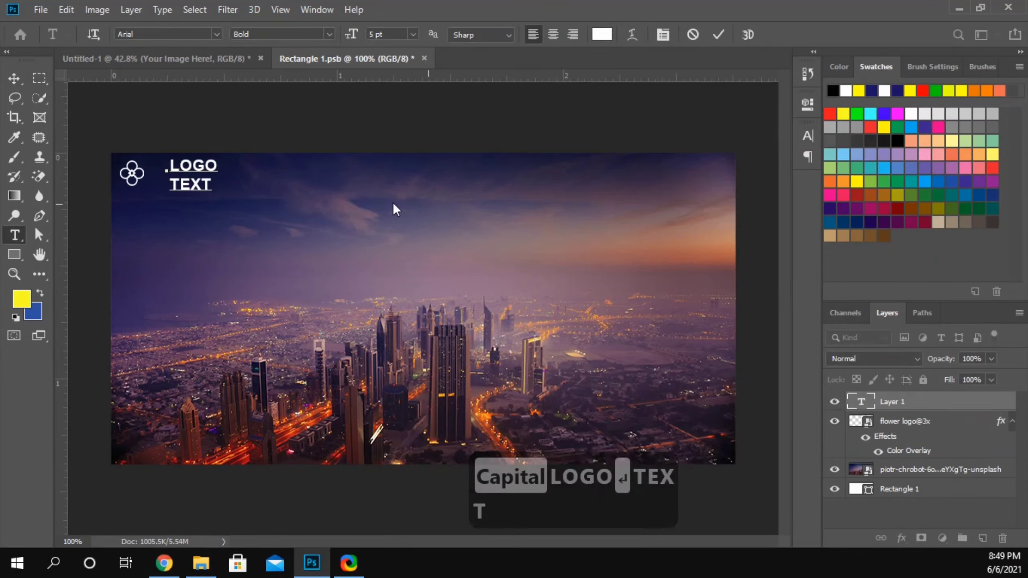
- Set the tracking of the word "TEXT" to 140 and commit the text
key(ctrl+shift+Left)
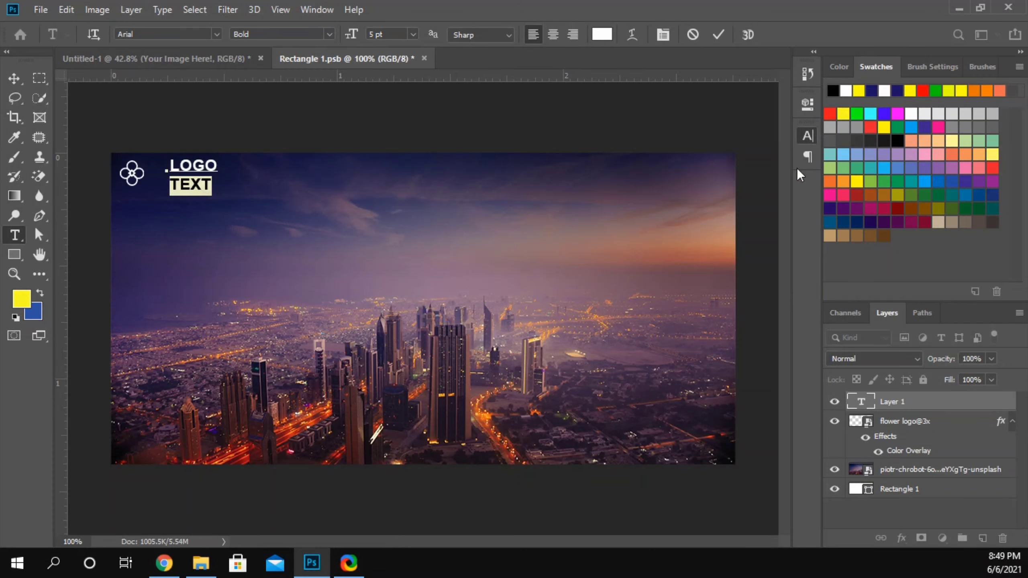
key(ctrl+t)
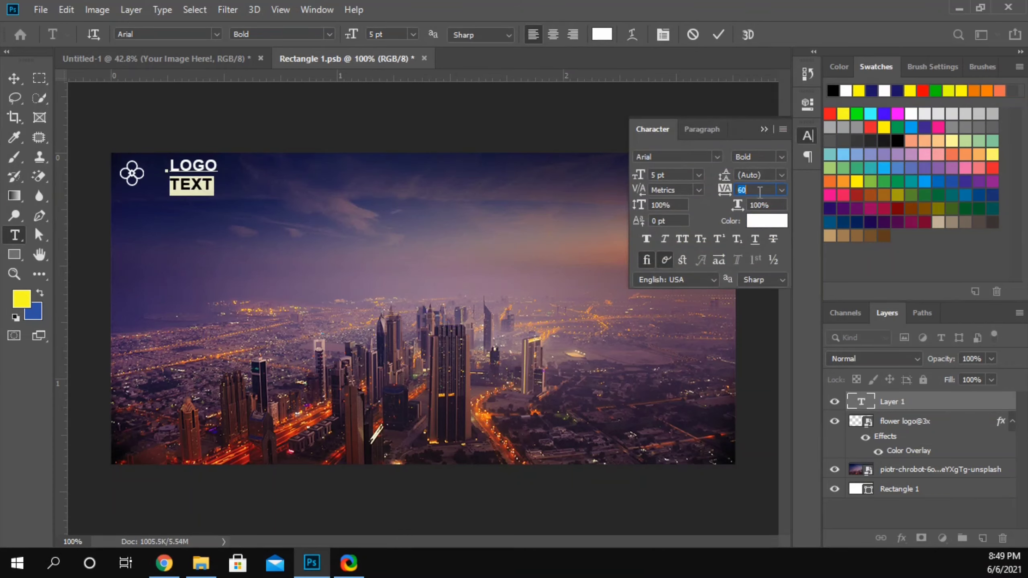
scroll(760, 191, up, 1)
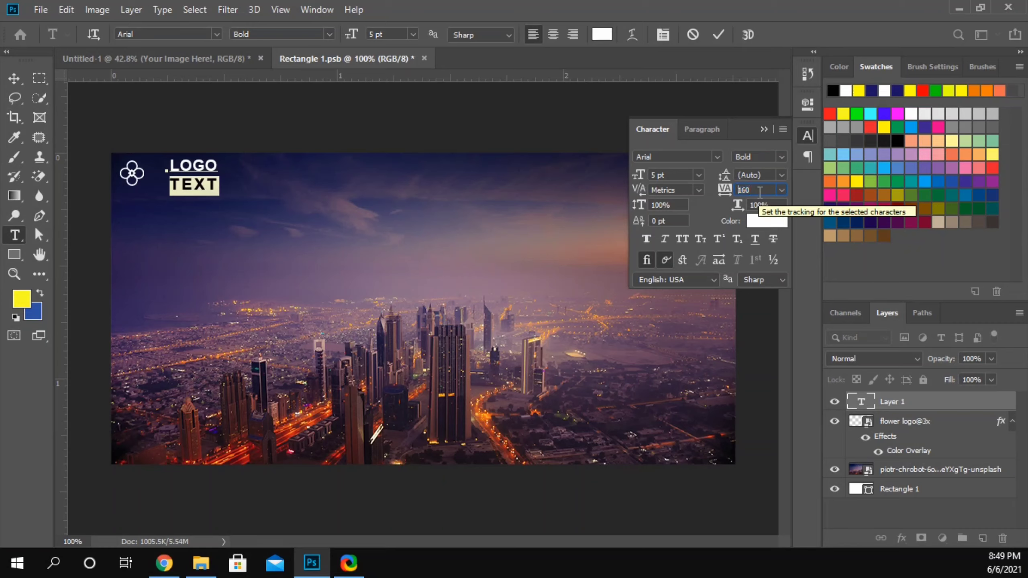
key(Return)
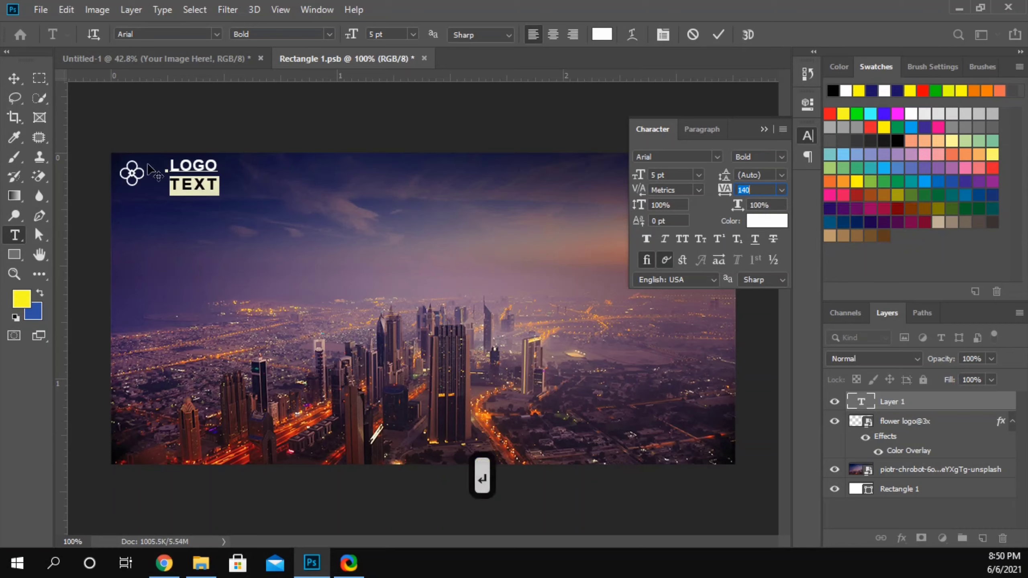
click(12, 80)
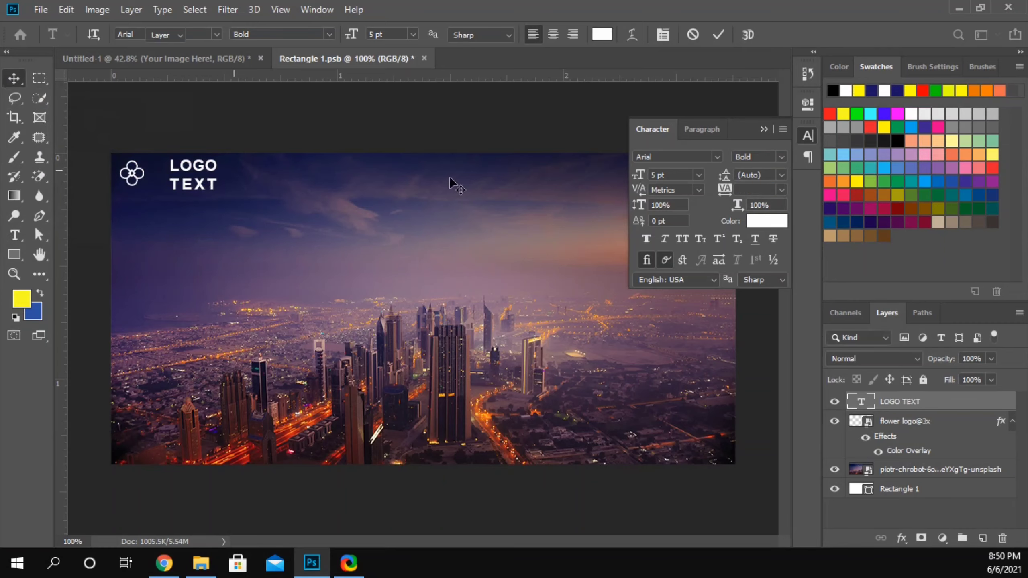
- Set the leading of the LOGO TEXT layer to 5 pt
click(780, 177)
click(752, 221)
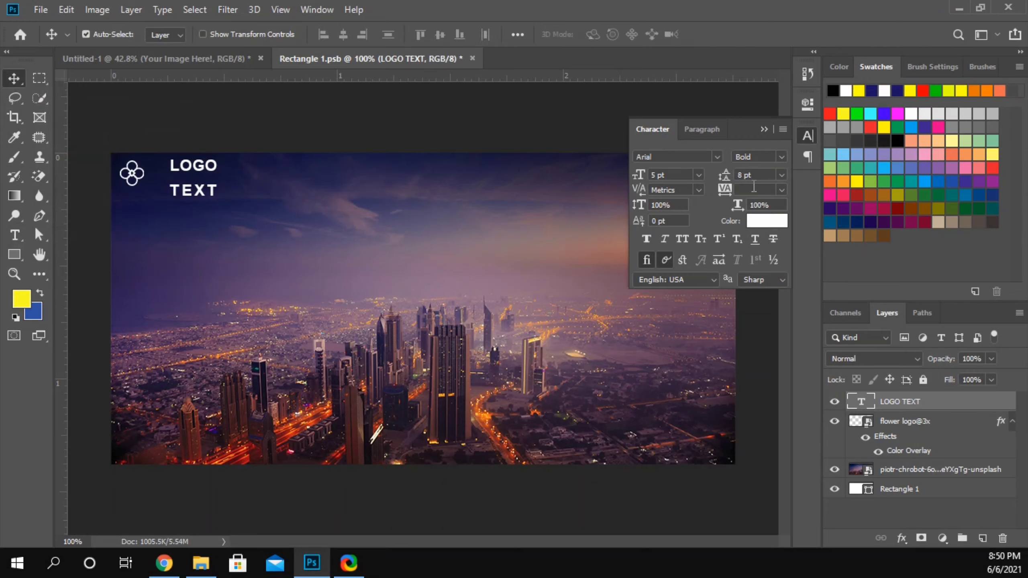
scroll(758, 171, down, 3)
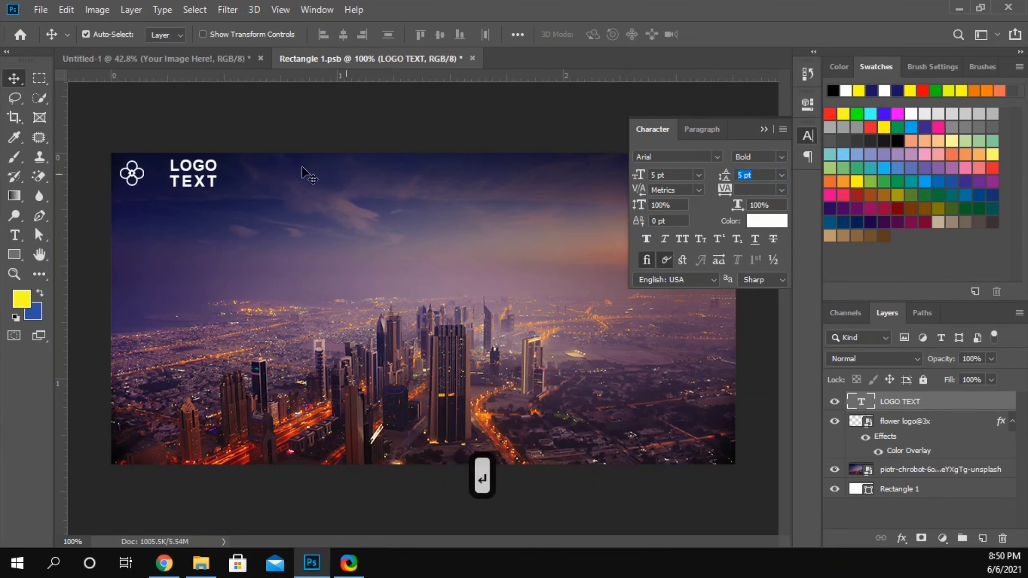
- Scale the LOGO TEXT layer down to about 80% and apply the transform
key(ctrl+t)
scroll(205, 183, up, 3)
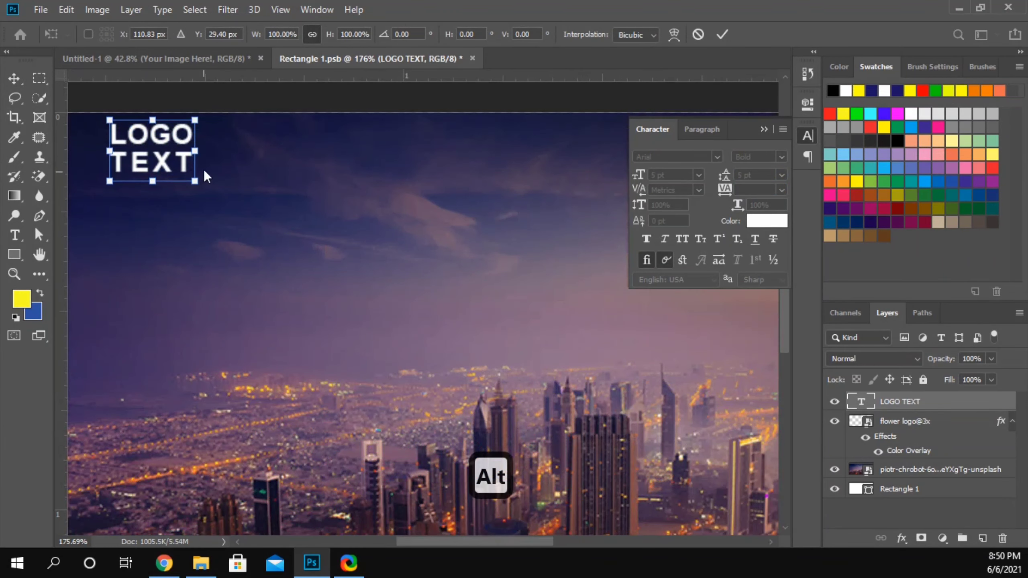
scroll(196, 184, left, 2)
scroll(196, 185, left, 2)
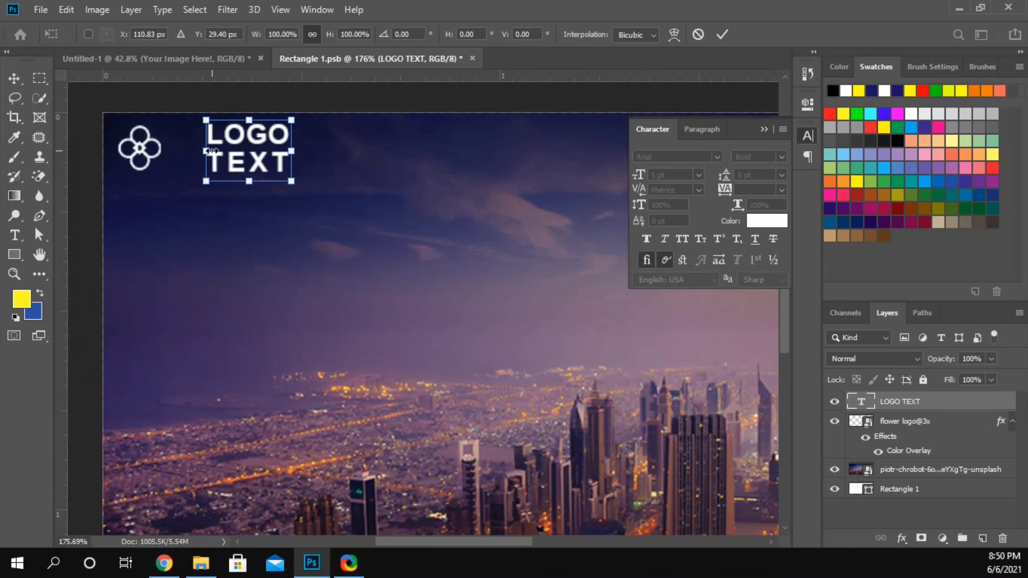
drag(292, 181, 275, 171)
click(14, 79)
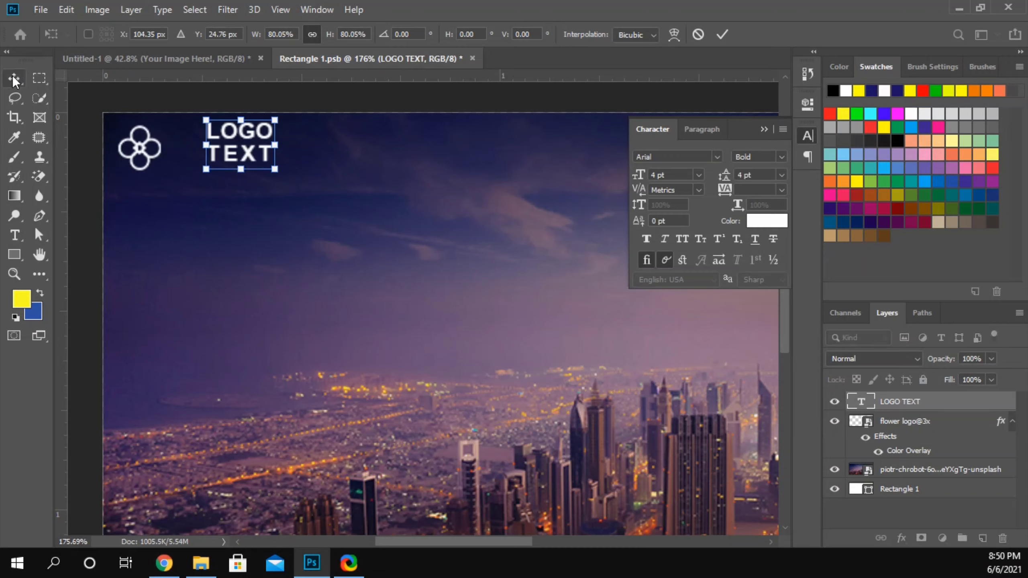
- Enlarge the flower logo to about 3.39% and apply the transform
click(121, 141)
key(ctrl+t)
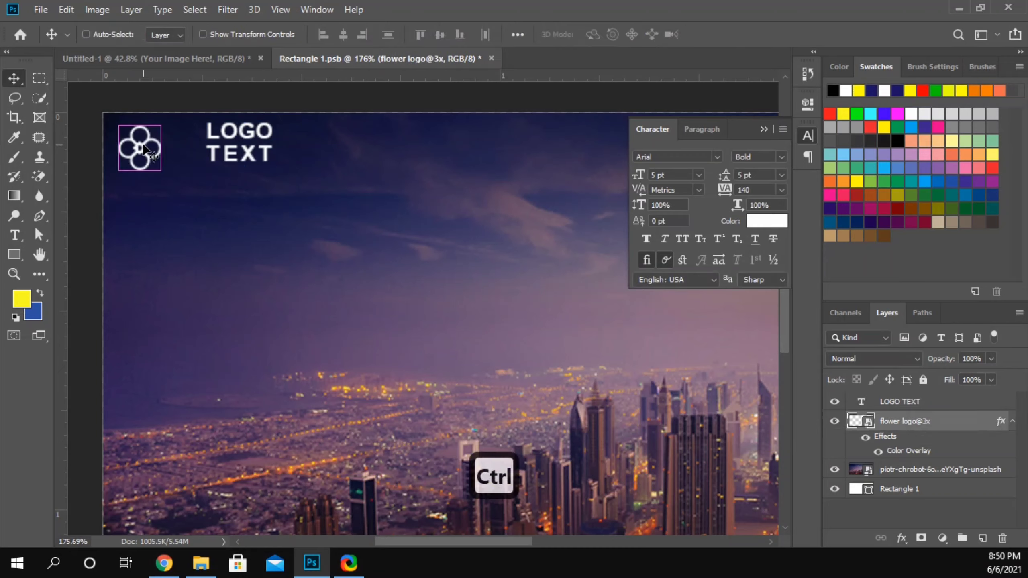
drag(163, 176, 172, 181)
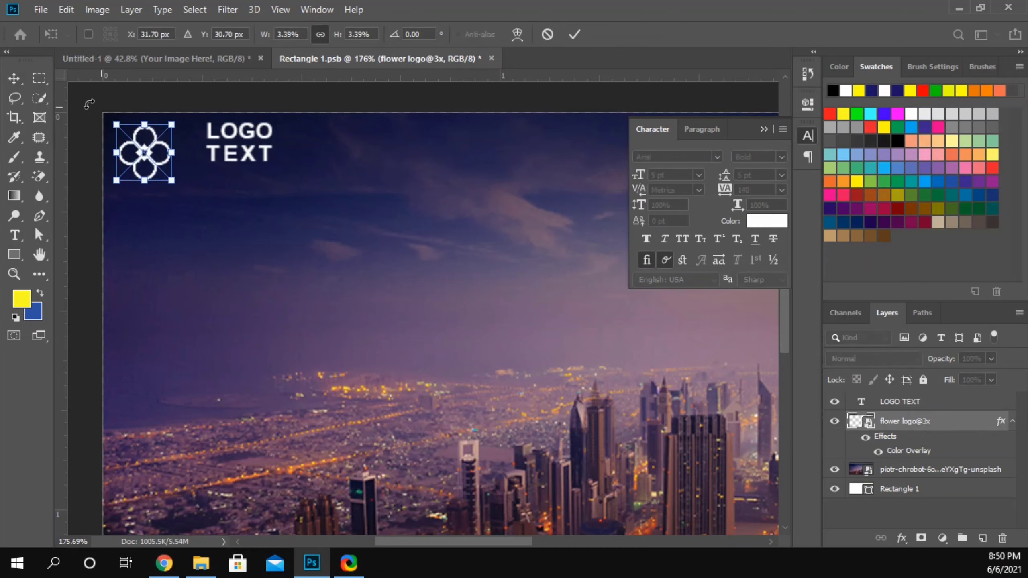
click(15, 78)
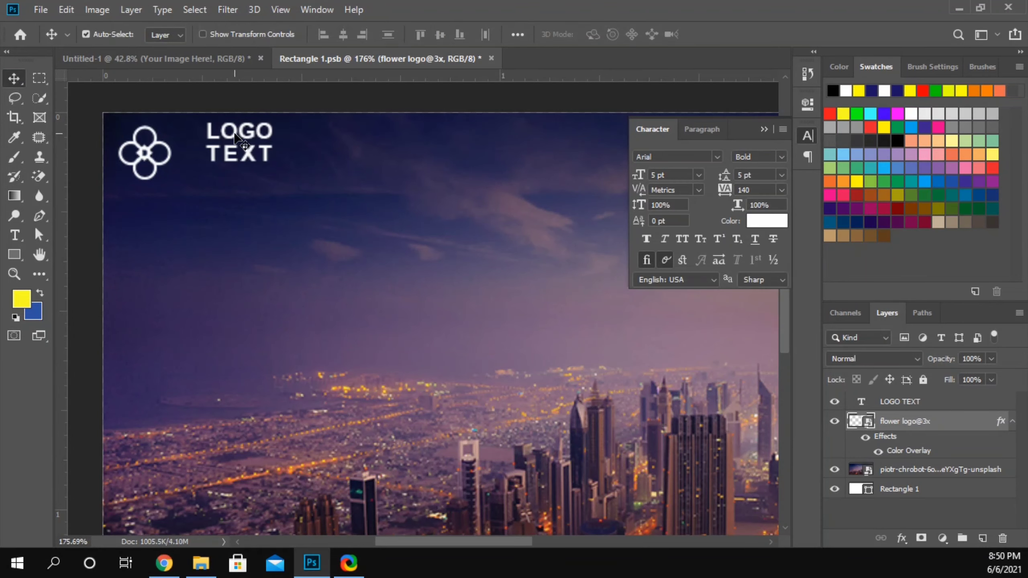
- Move the LOGO TEXT layer closer to the flower logo, aligned with its vertical centre, and deselect it
drag(227, 139, 208, 152)
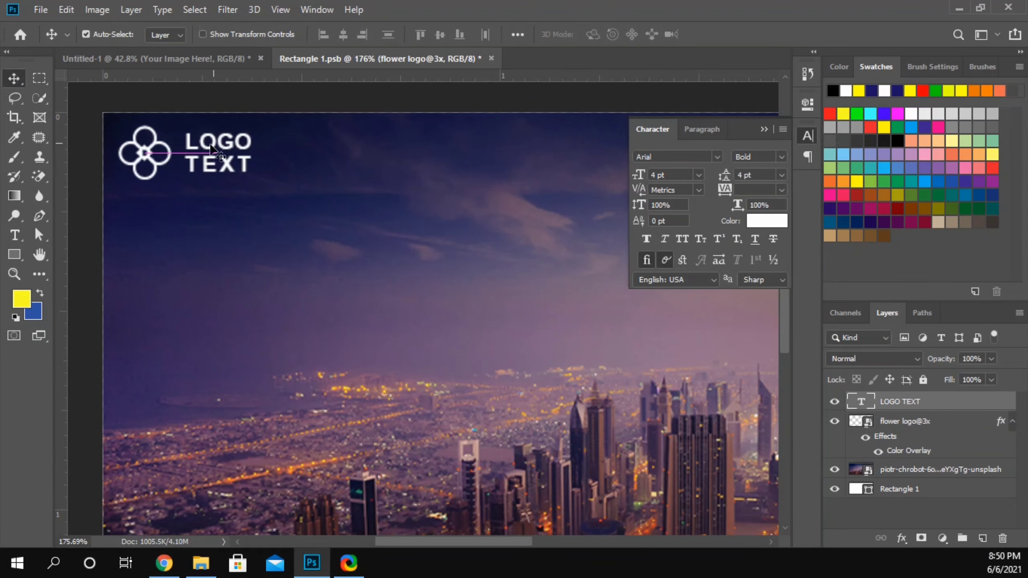
scroll(200, 158, down, 3)
scroll(197, 154, down, 2)
click(142, 184)
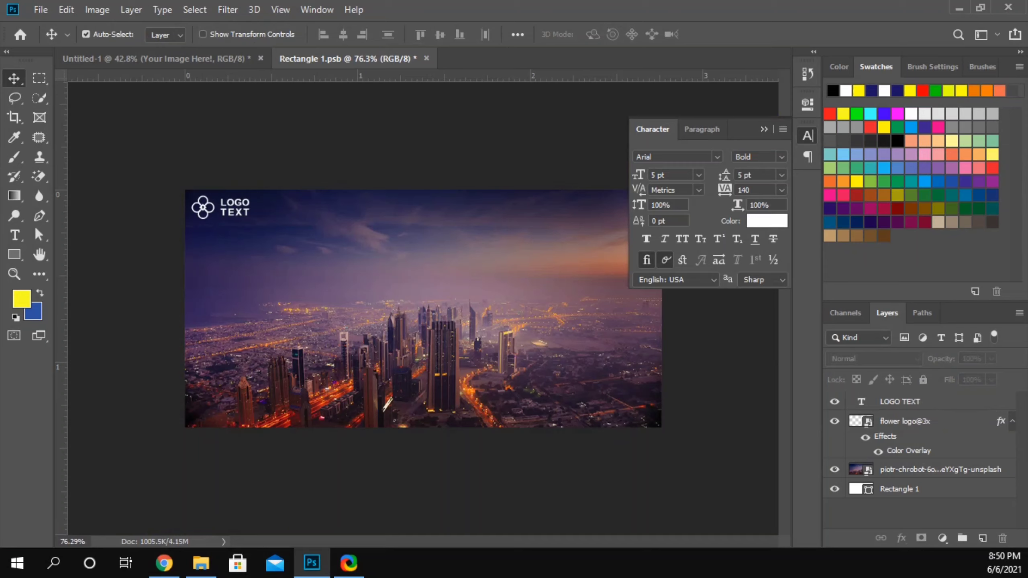
- Add a centre-aligned Lorem ipsum paragraph spanning the canvas width and move it down toward the canvas's lower edge
click(14, 235)
drag(184, 292, 661, 433)
click(552, 34)
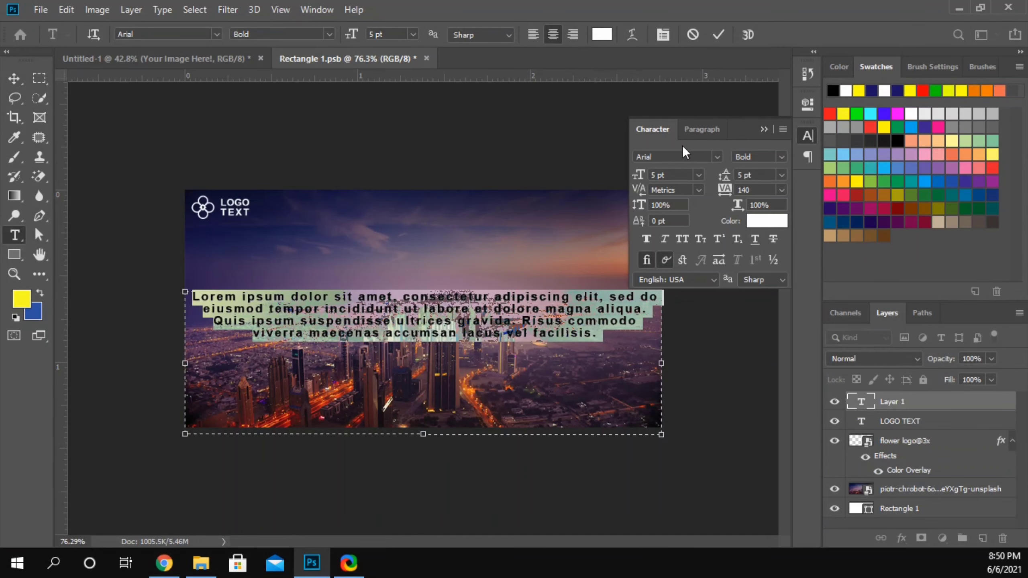
click(718, 35)
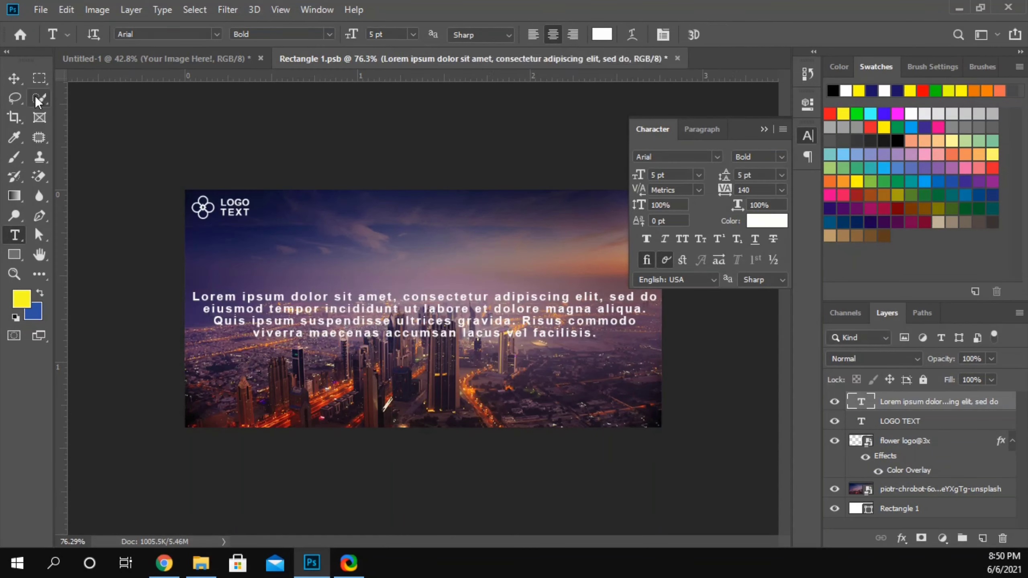
click(10, 80)
drag(412, 305, 412, 385)
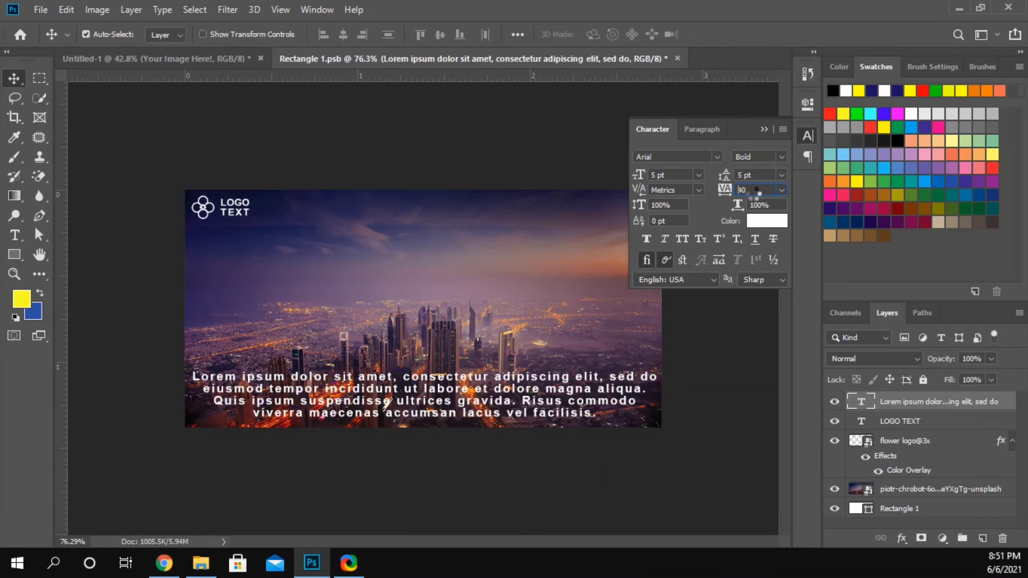
- Set the Lorem ipsum paragraph's tracking to 0 and its font size to 4 pt
key(Return)
scroll(754, 193, down, 2)
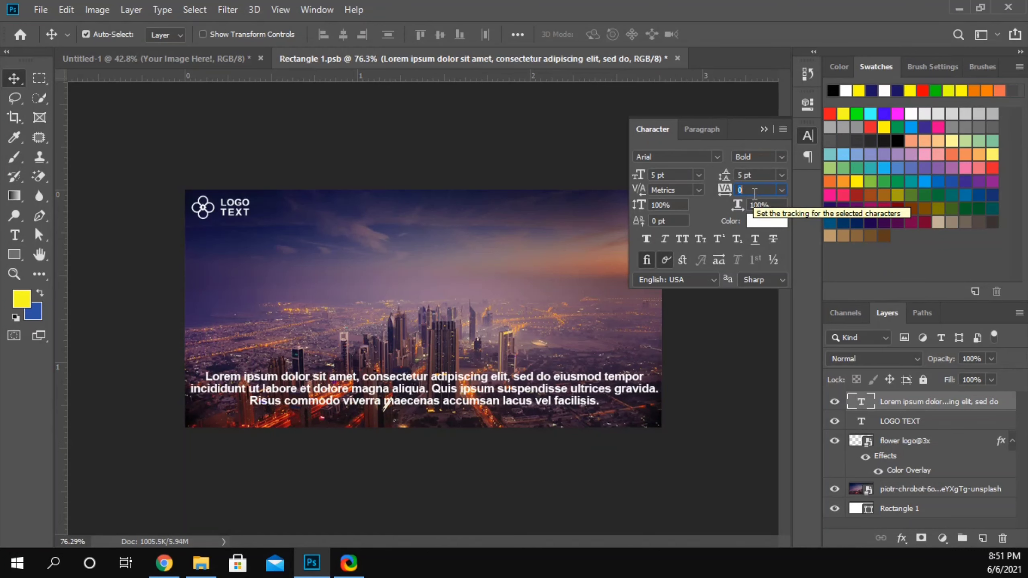
click(674, 174)
scroll(674, 174, down, 1)
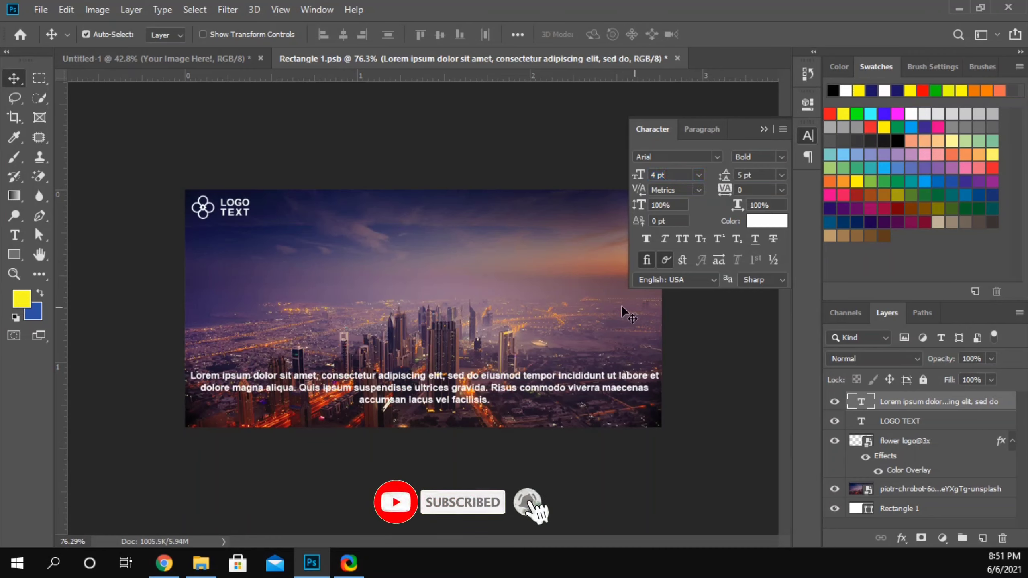
- Move the Lorem ipsum paragraph about 0.07 in lower, deselect it, and save Rectangle 1.psb
drag(445, 378, 445, 390)
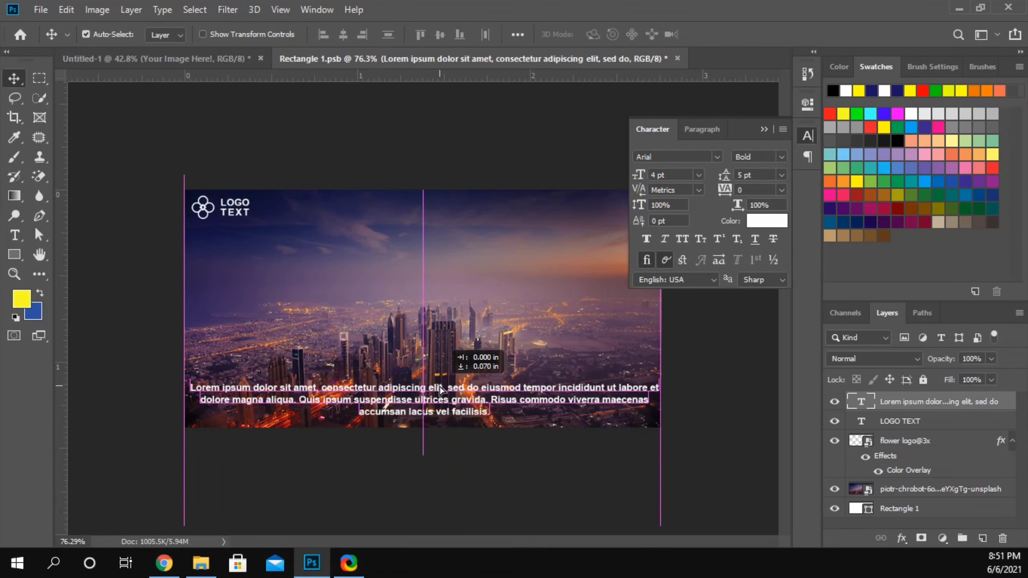
click(439, 176)
key(ctrl+s)
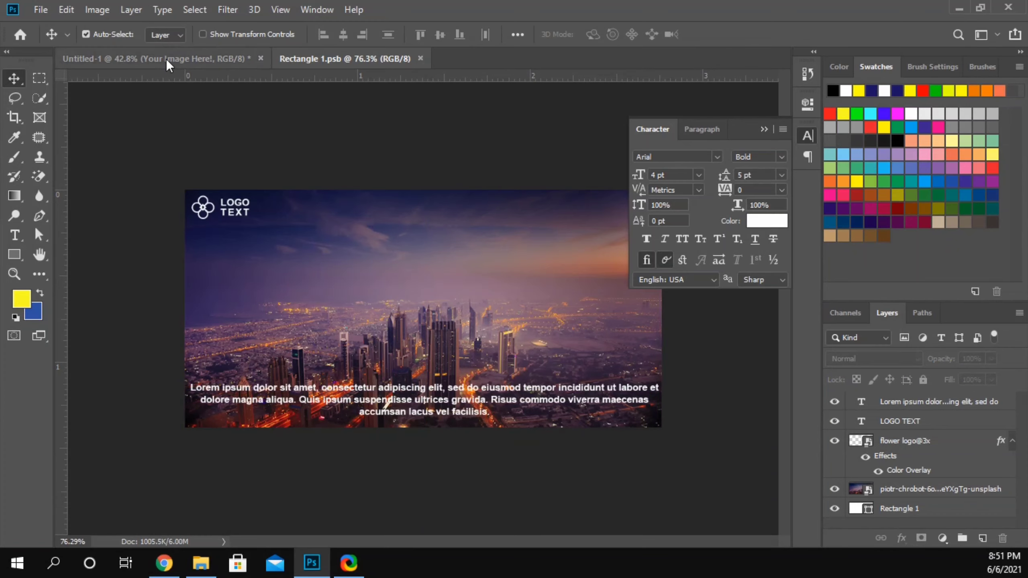
- Return to the Untitled-1 mockup, collapse the Character settings, and examine the updated banner on the wall
click(167, 60)
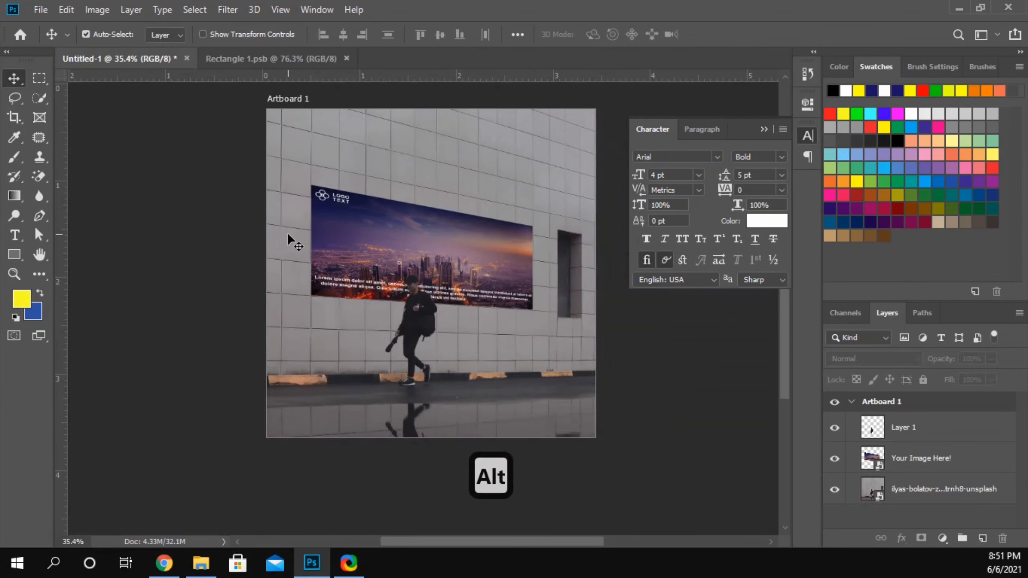
scroll(287, 239, down, 2)
scroll(294, 239, up, 1)
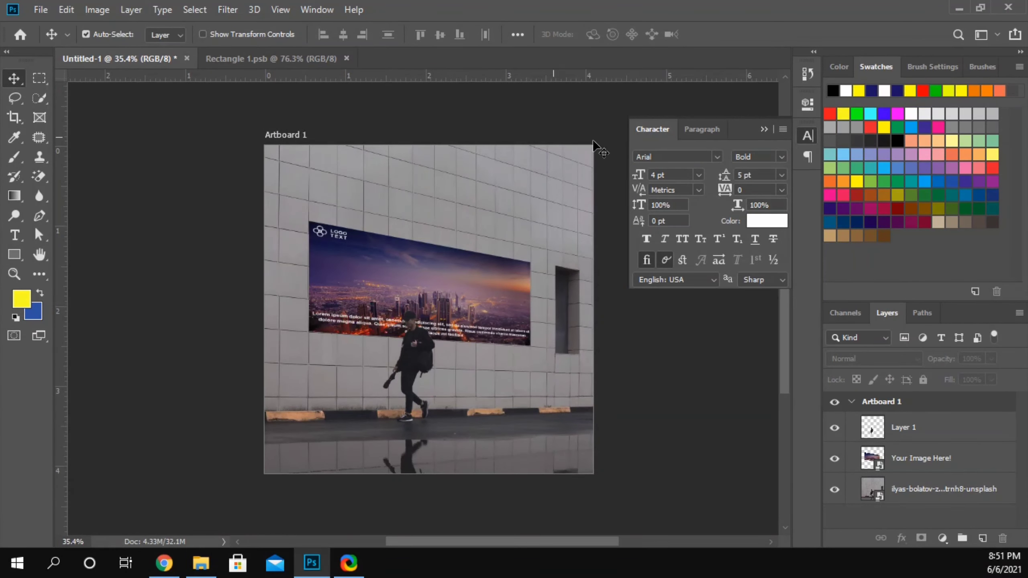
click(764, 130)
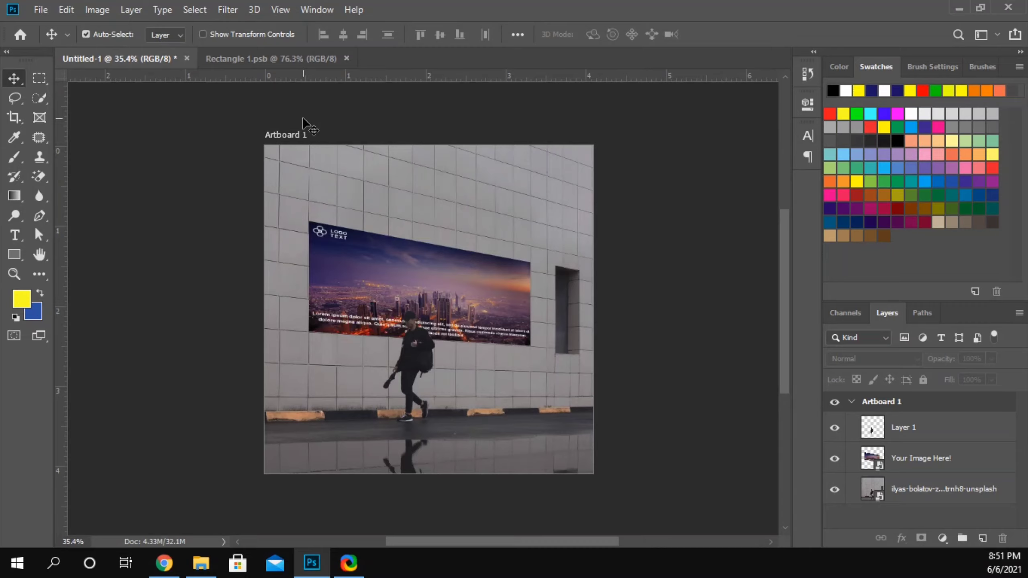